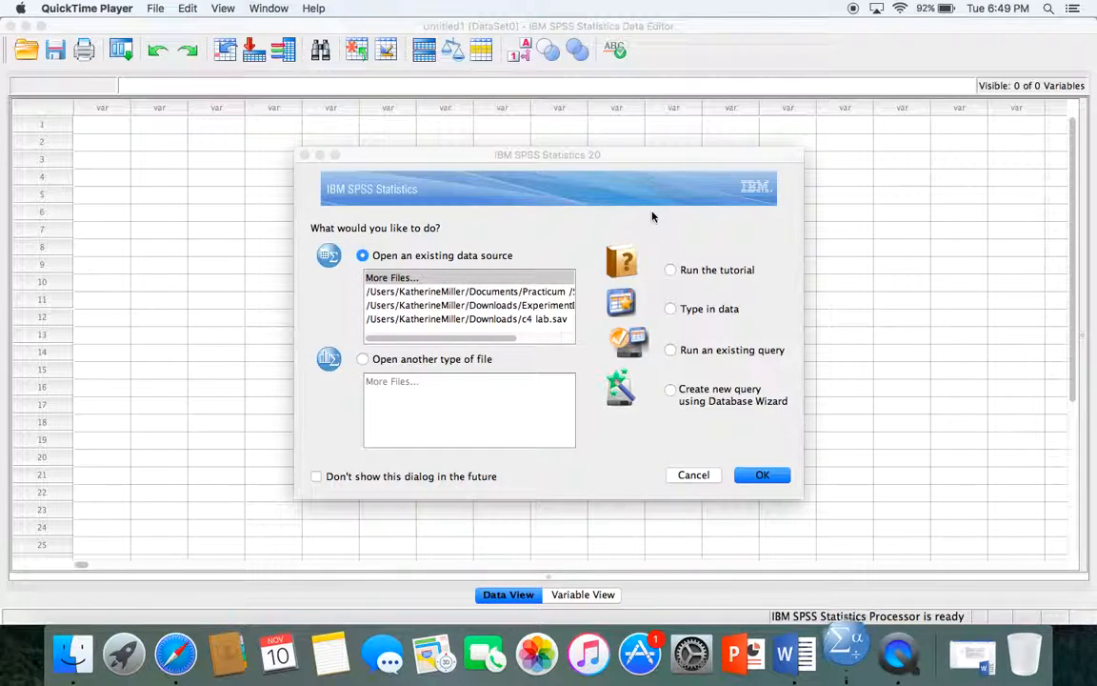
# - Open the existing data source Sample Data1.sav from the Practicum folder in the recent files
pyautogui.click(652, 215)
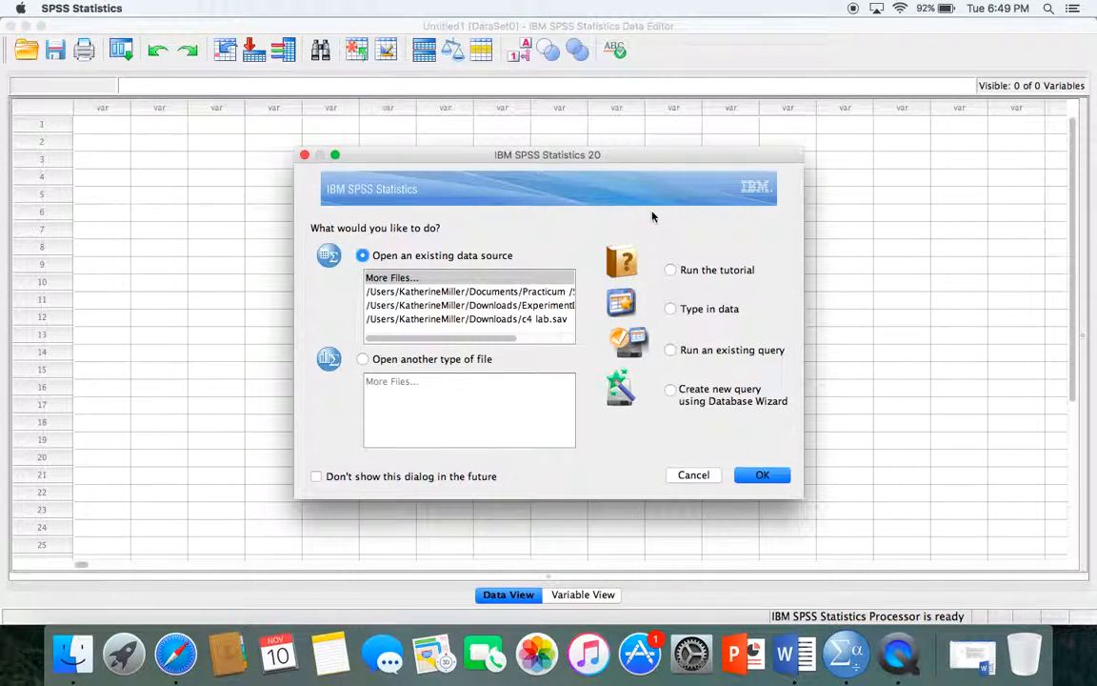
pyautogui.click(466, 292)
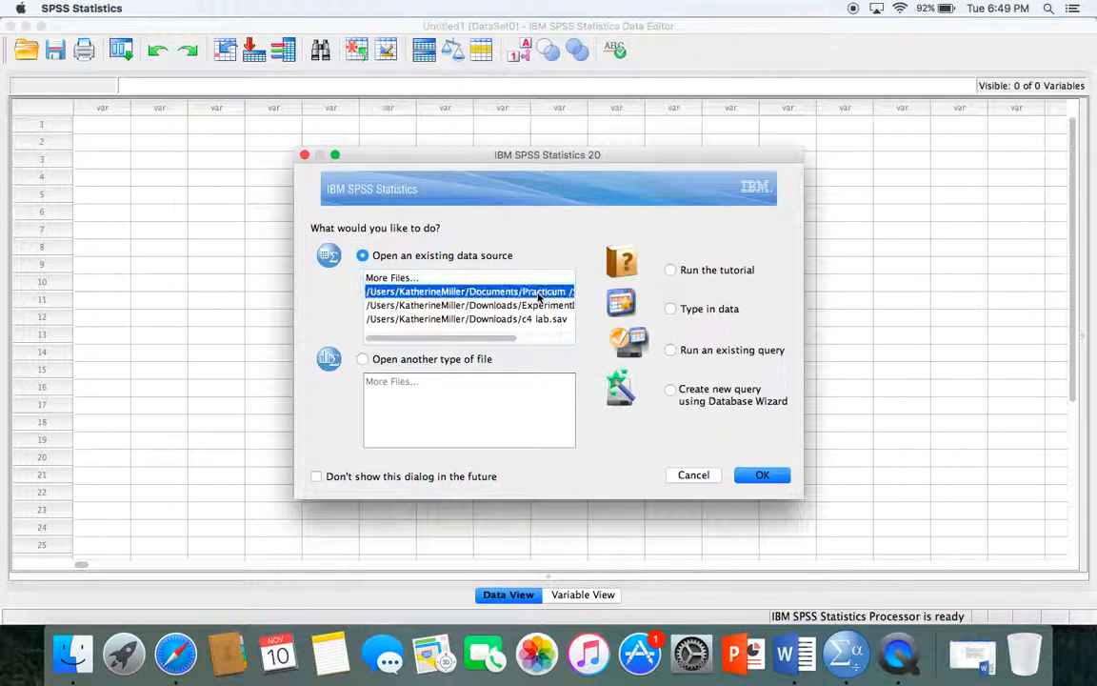
pyautogui.click(776, 481)
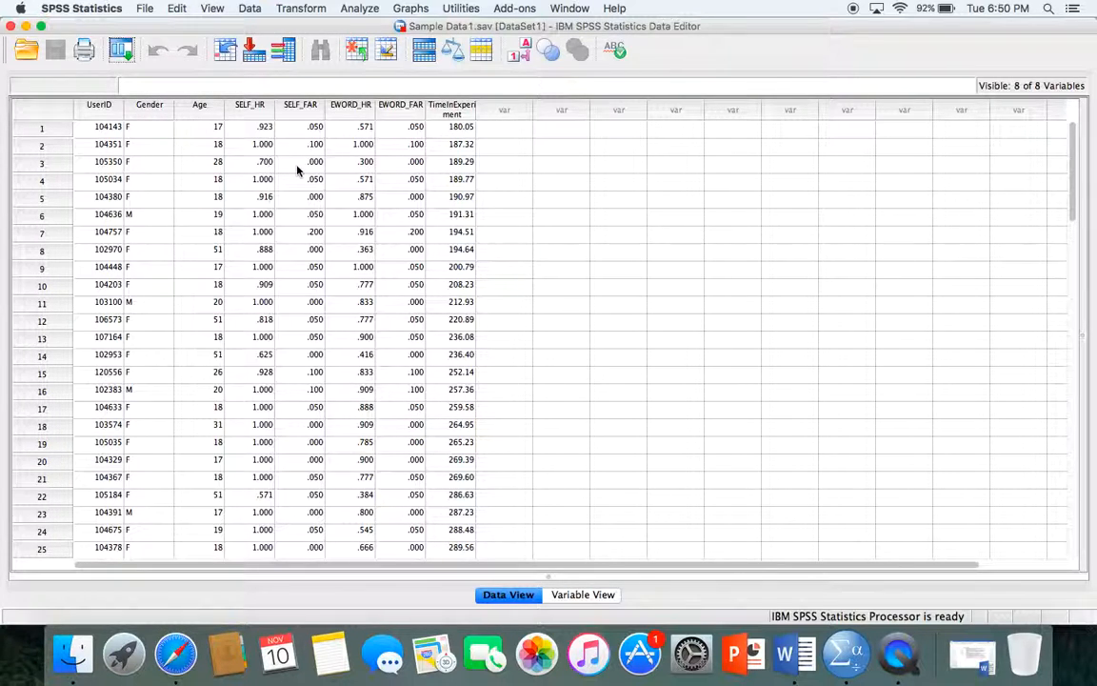
# - Start a Compute Variable transformation with TotalHR as the target variable
pyautogui.click(306, 8)
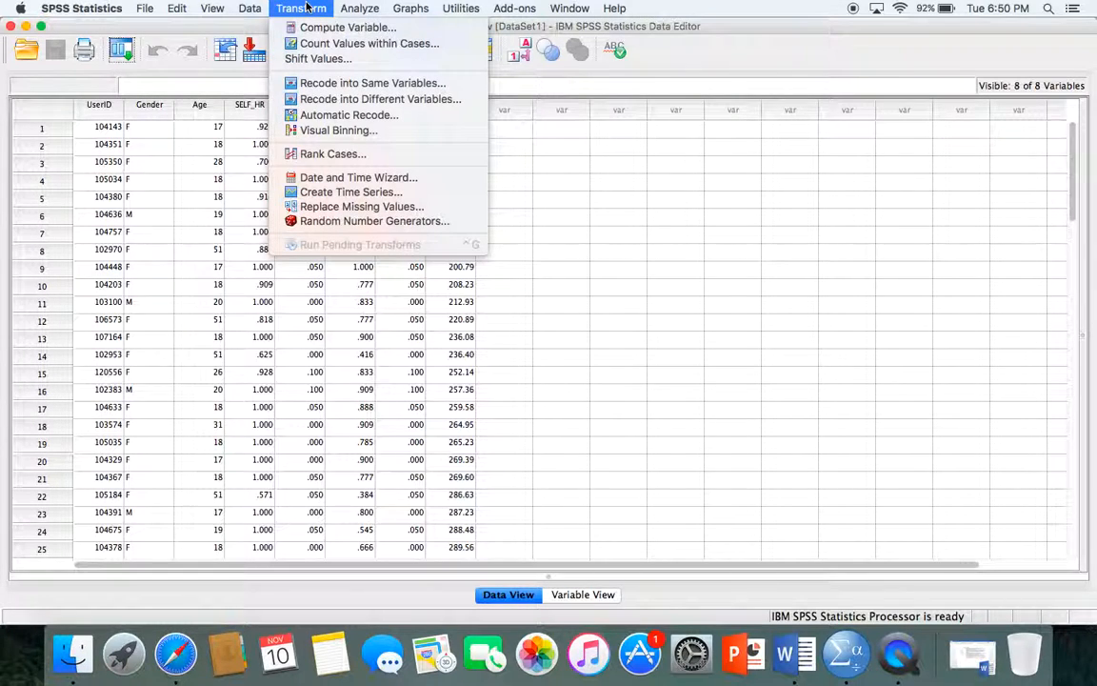
pyautogui.click(328, 28)
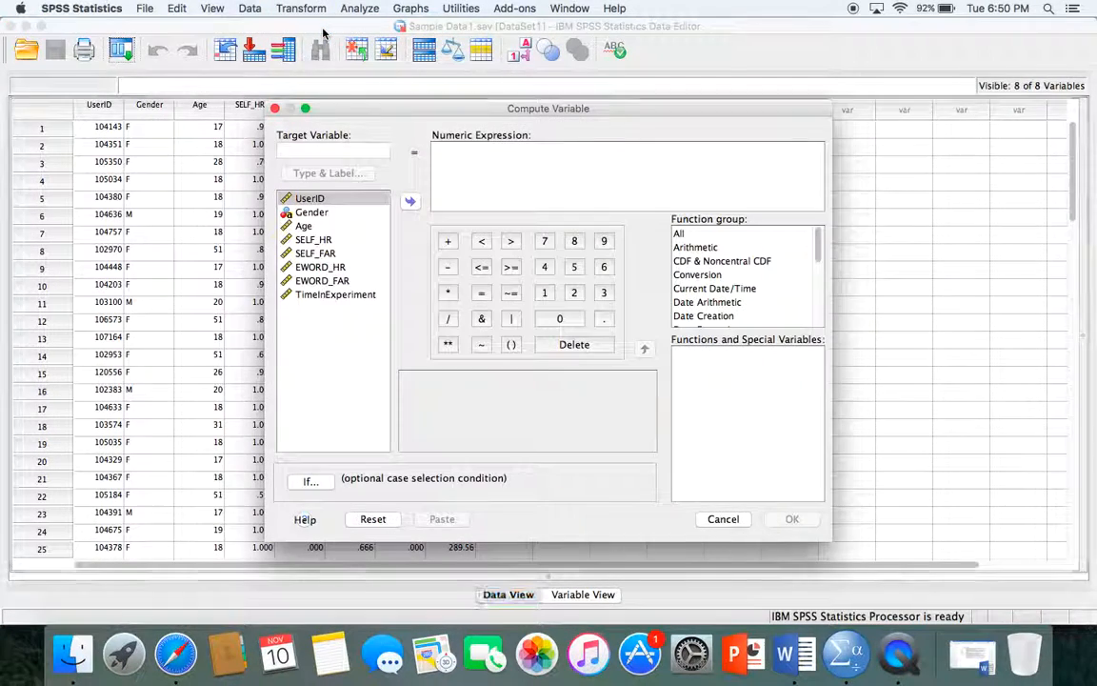
pyautogui.click(318, 147)
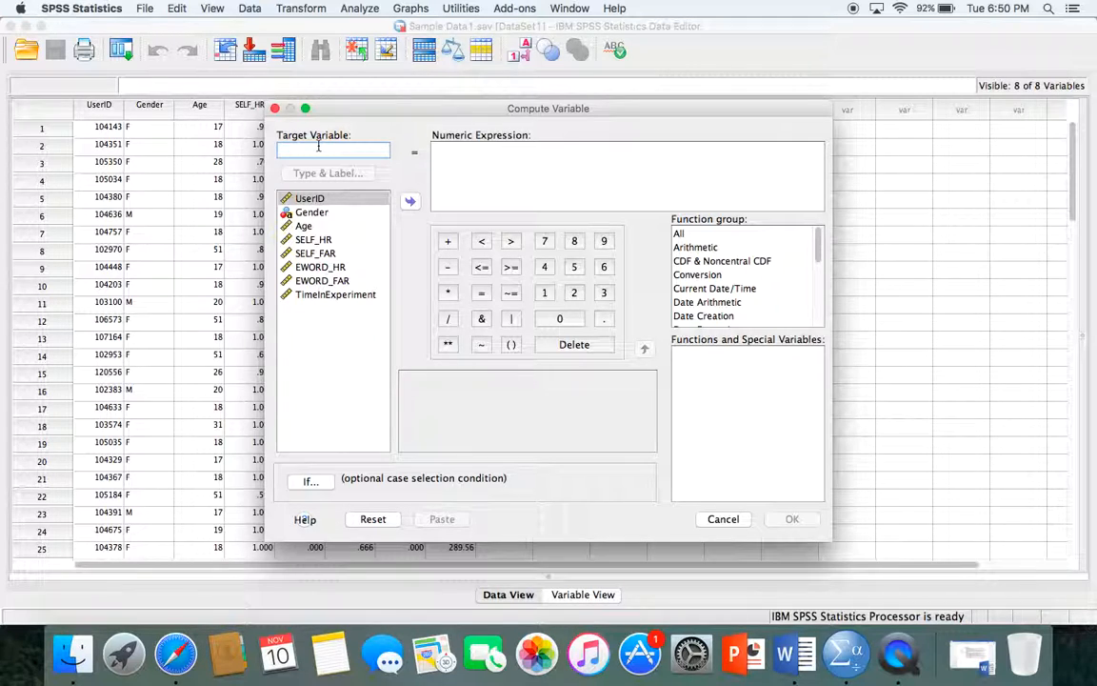
pyautogui.write('Total')
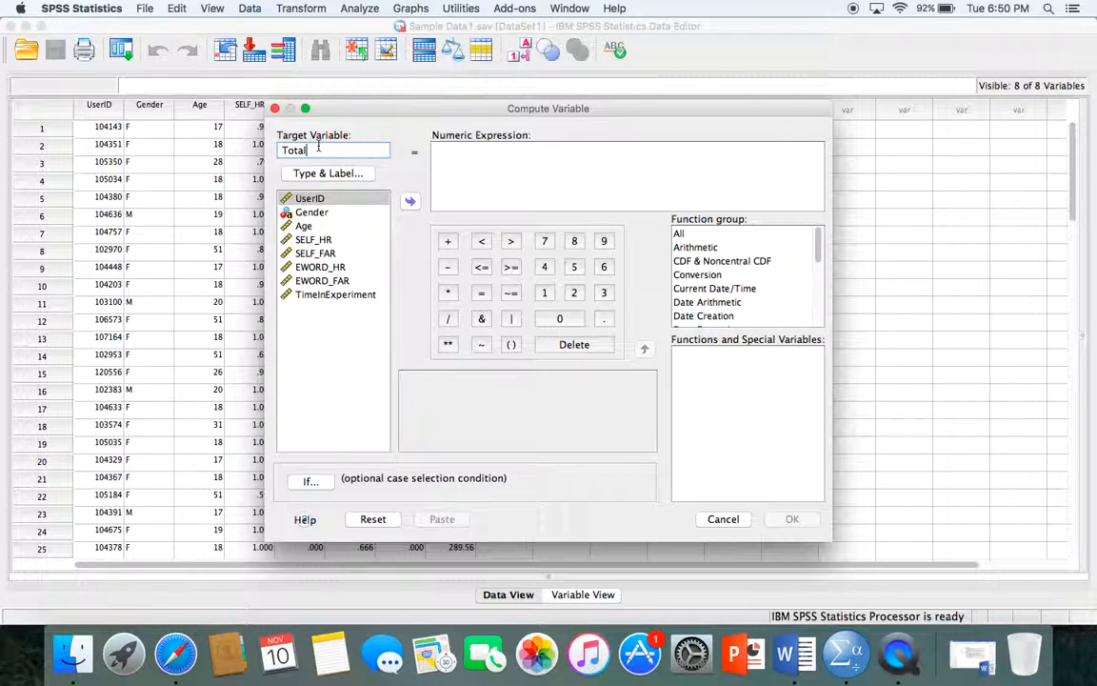
pyautogui.write('HR')
# - Build the numeric expression SELF_HR + EWORD_HR, run the computation and dismiss the output window
pyautogui.click(314, 239)
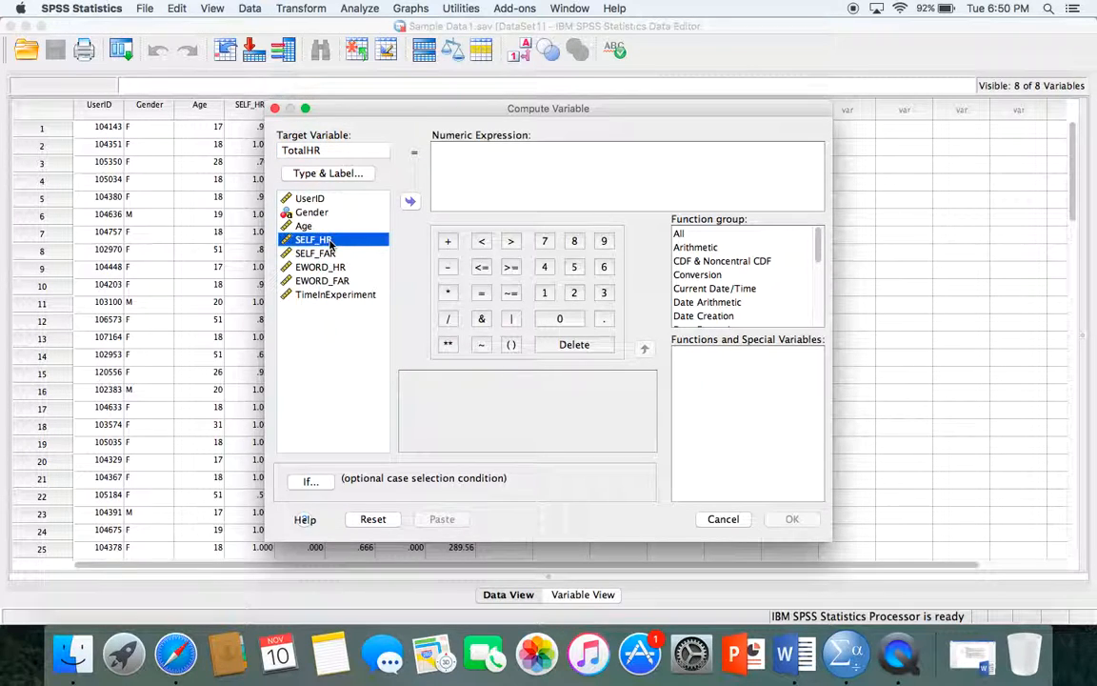
pyautogui.click(410, 202)
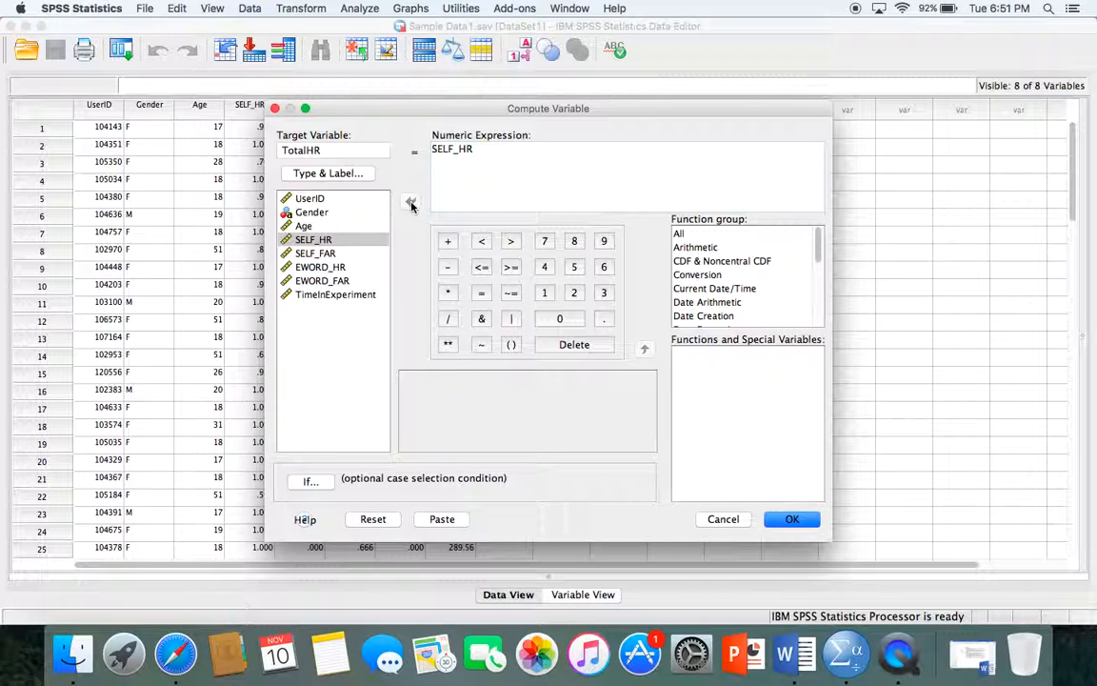
pyautogui.click(449, 243)
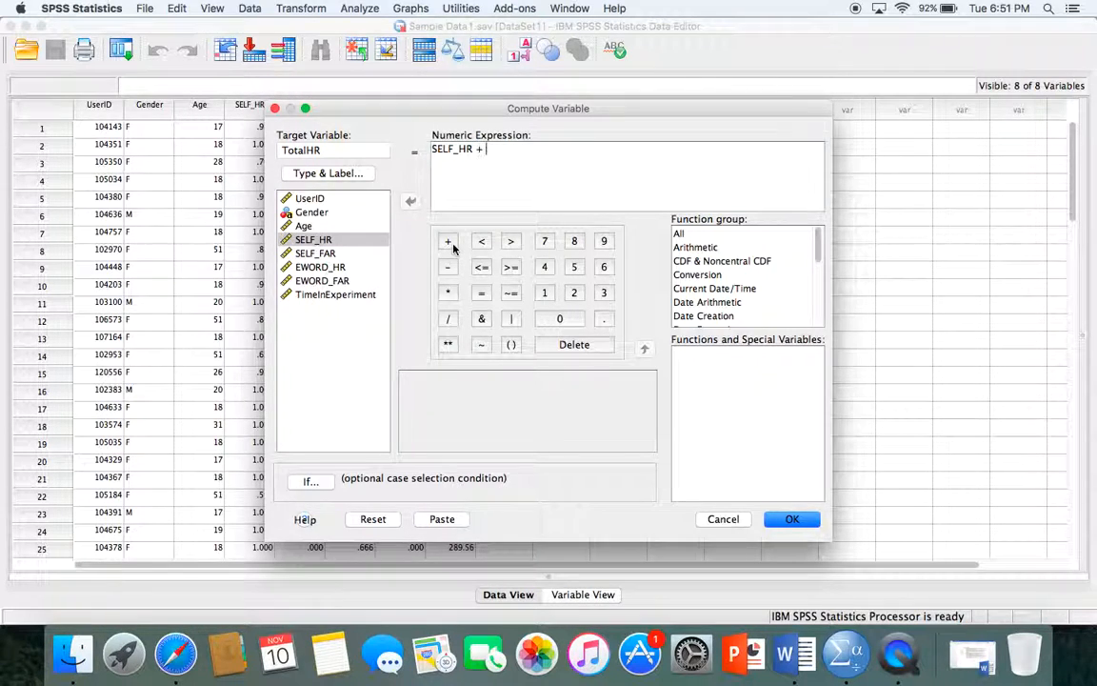
pyautogui.click(340, 270)
pyautogui.click(411, 204)
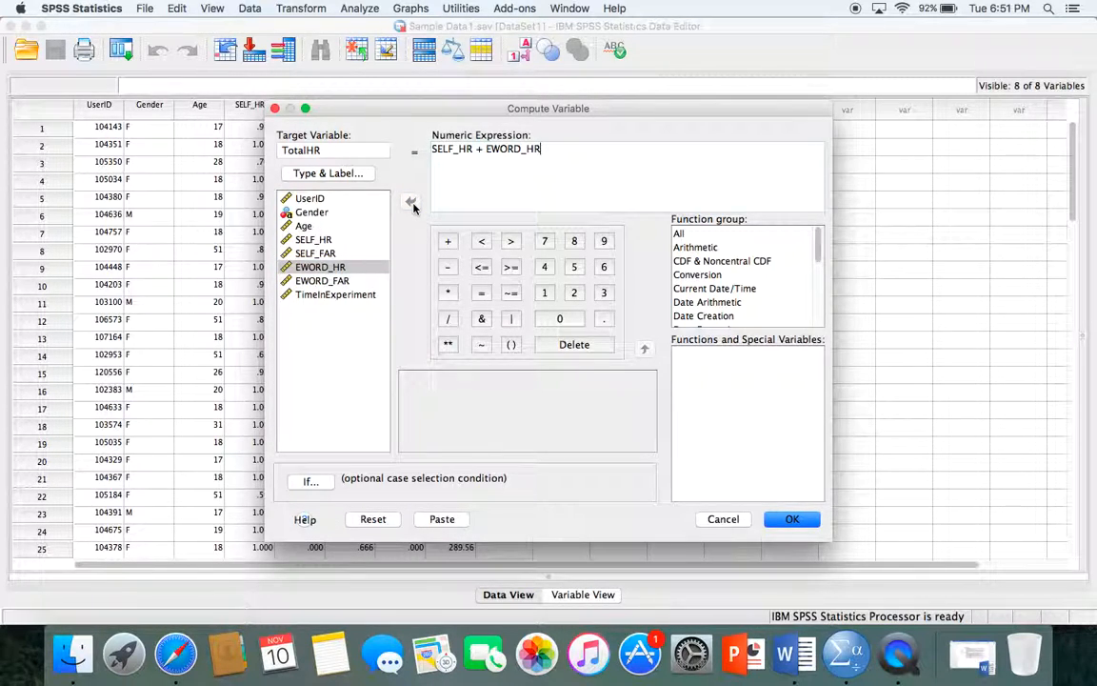
pyautogui.click(795, 519)
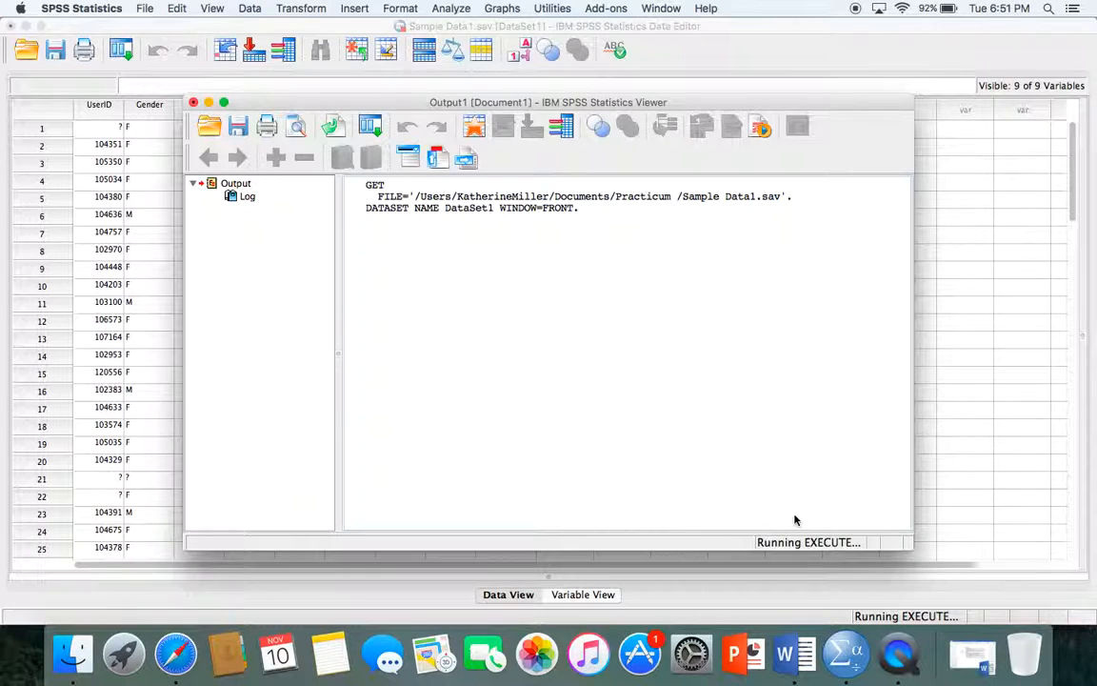
pyautogui.click(194, 102)
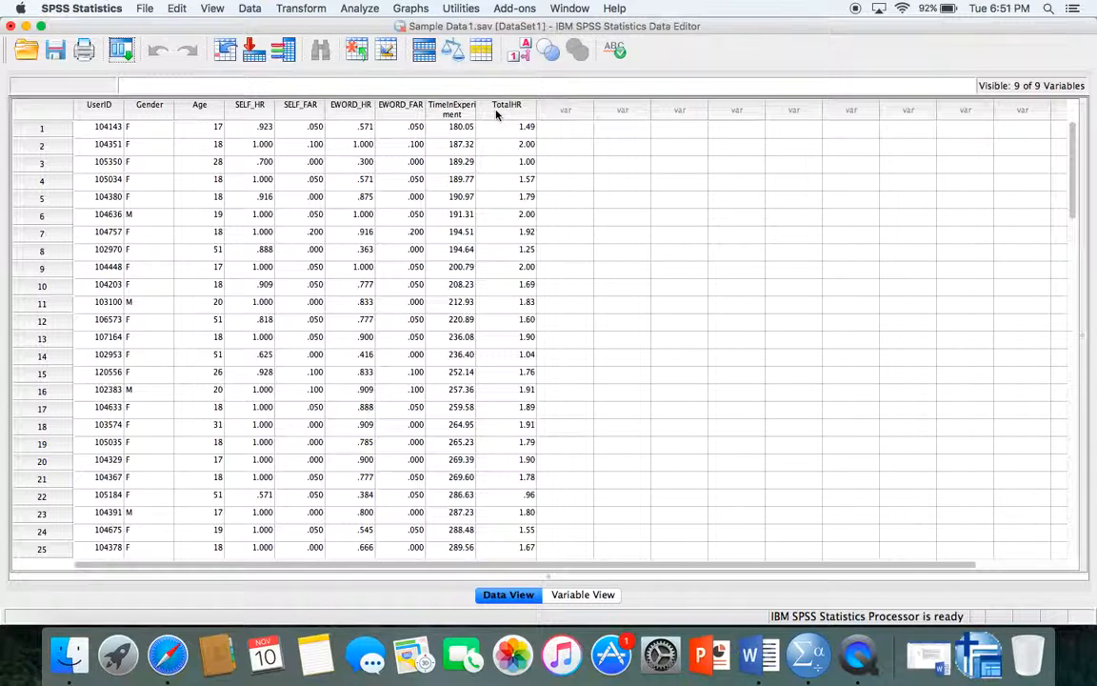
# - Set up a Descriptives analysis with SELF_FAR as the variable to analyze
pyautogui.click(366, 12)
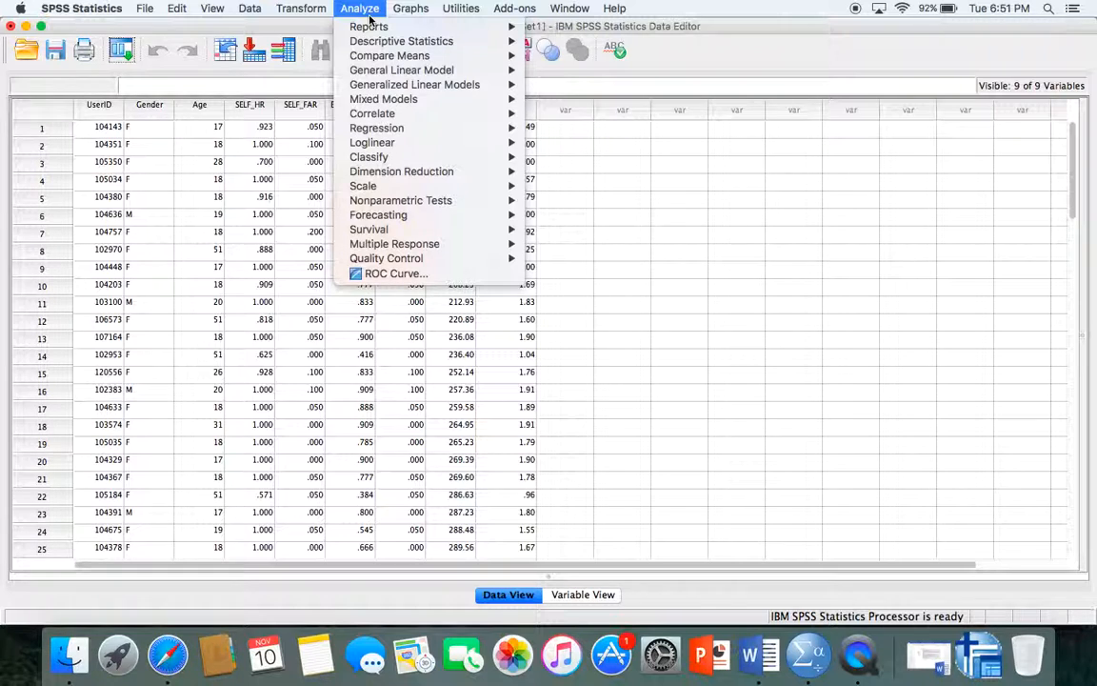
pyautogui.moveTo(367, 41)
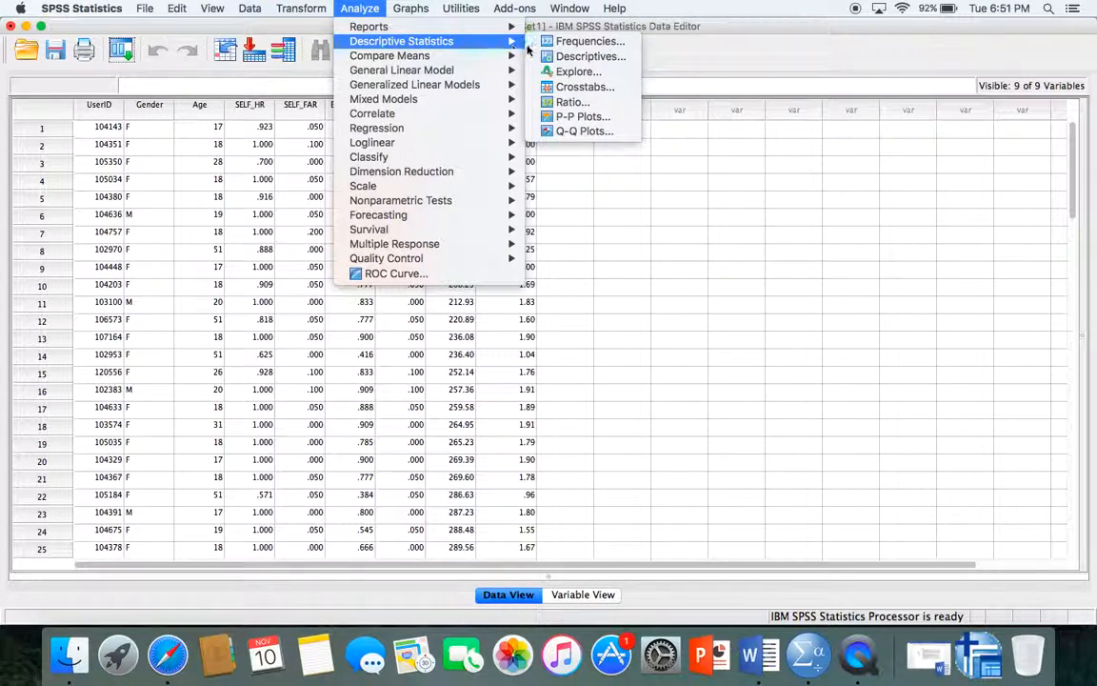
pyautogui.click(591, 57)
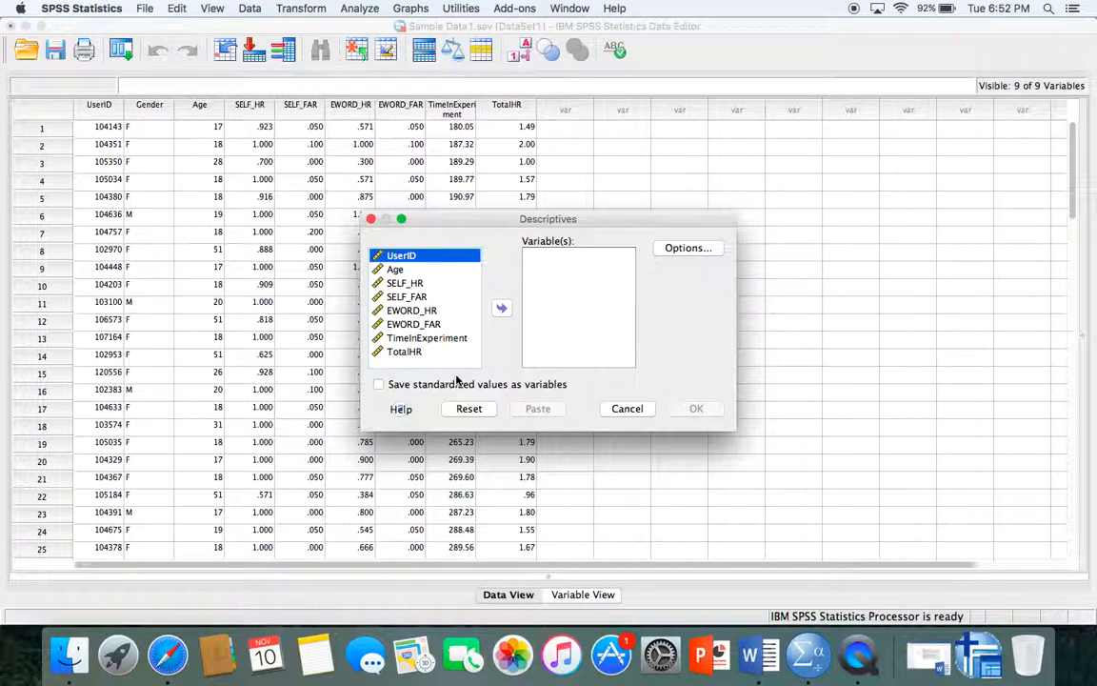
pyautogui.click(416, 297)
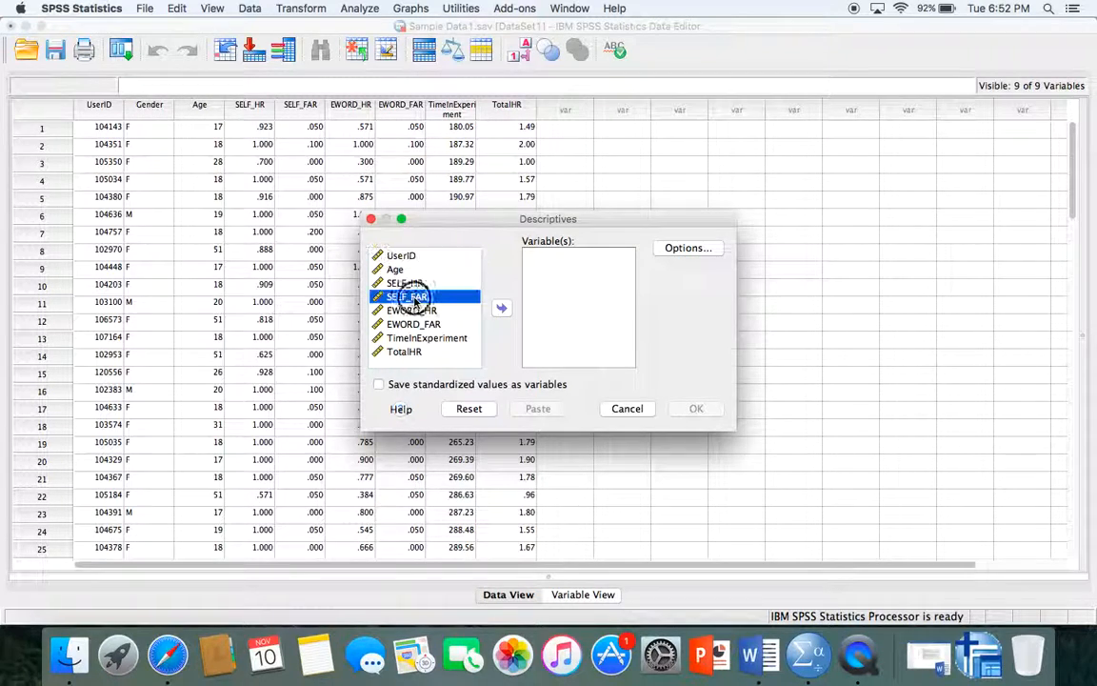
pyautogui.click(503, 308)
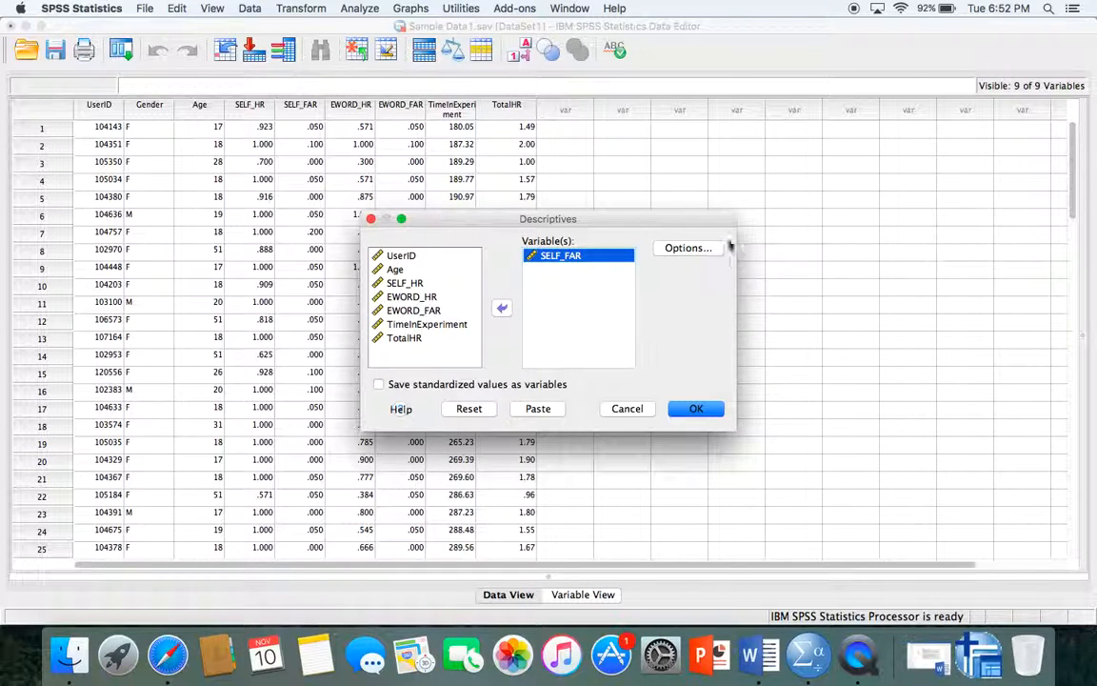
# - Include the sum among the descriptive statistics, run the analysis and minimize the output viewer
pyautogui.click(701, 248)
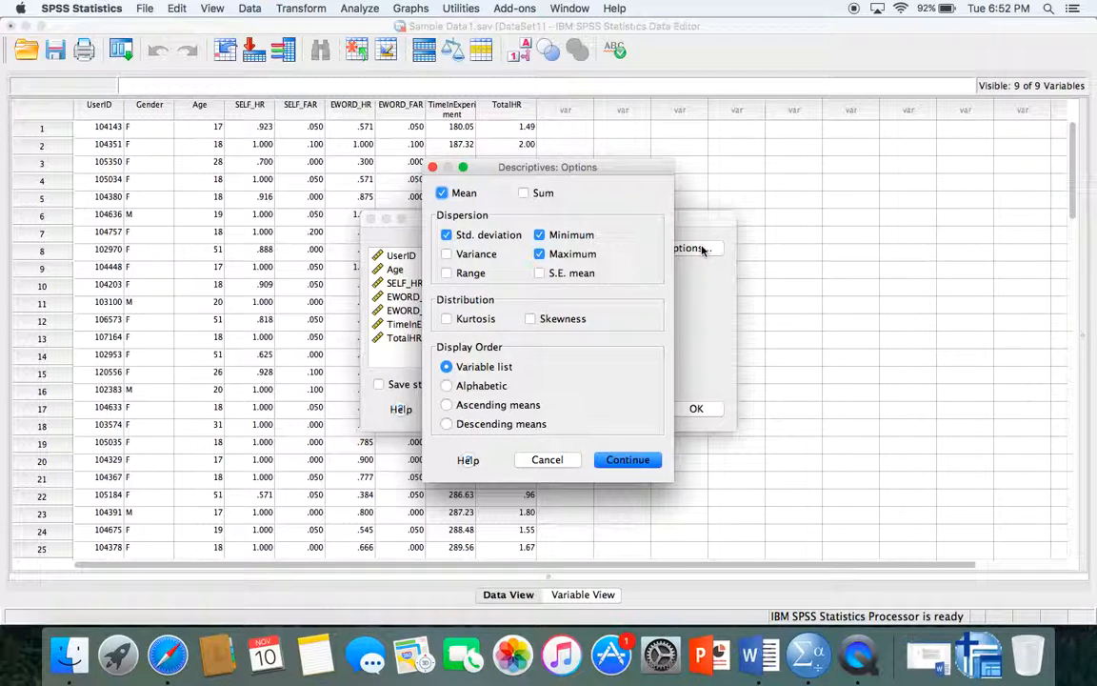
pyautogui.click(523, 194)
pyautogui.click(621, 461)
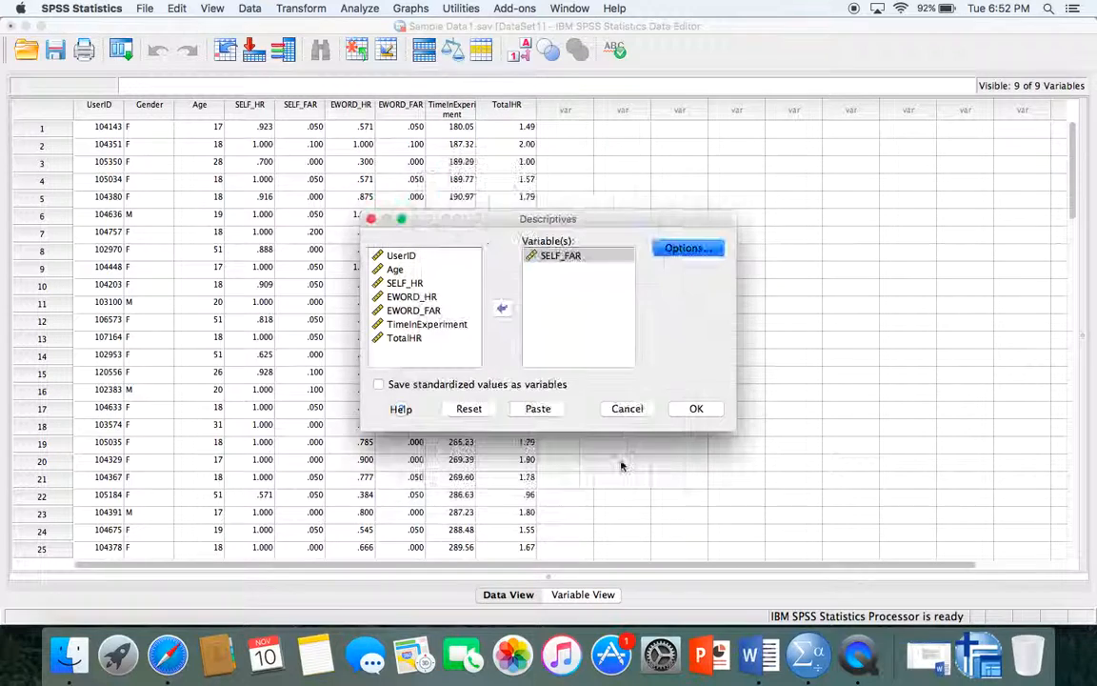
pyautogui.click(696, 407)
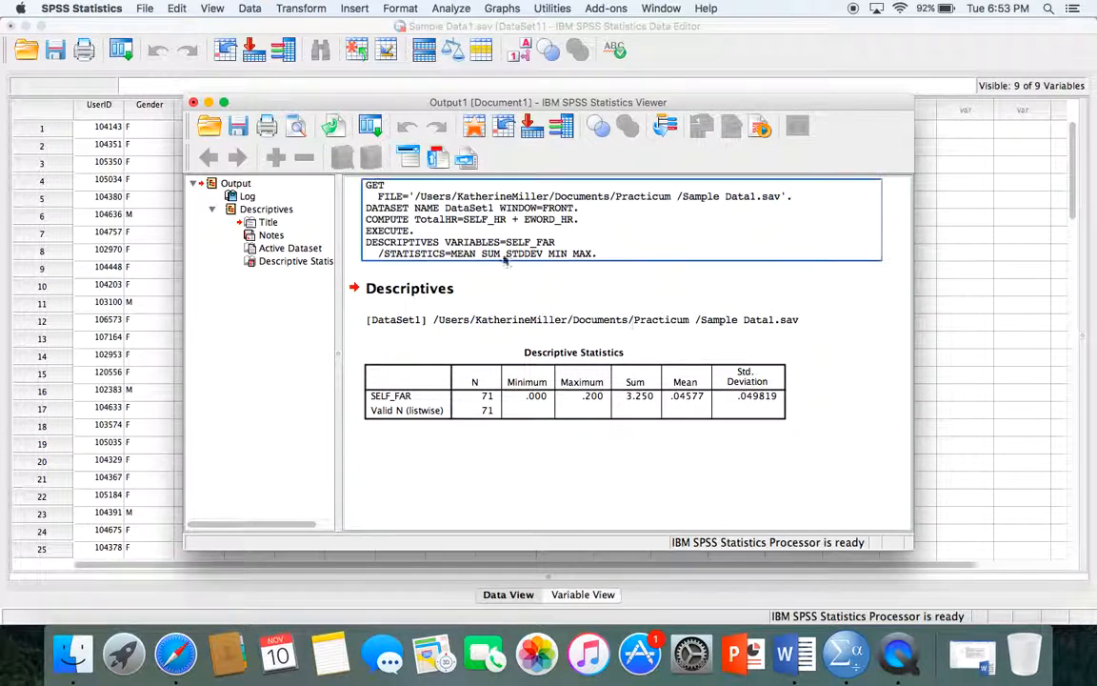
pyautogui.click(209, 102)
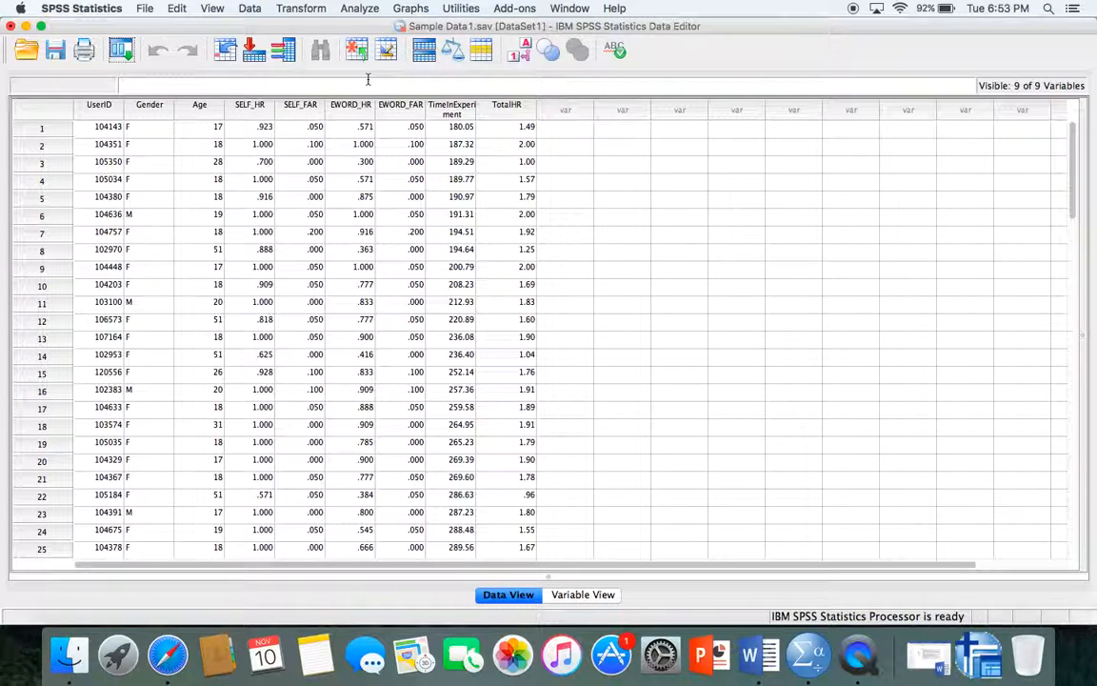
# - Rerun Descriptives on SELF_FAR with standardized values saved as variables, and return to the data to review the new column
pyautogui.click(358, 8)
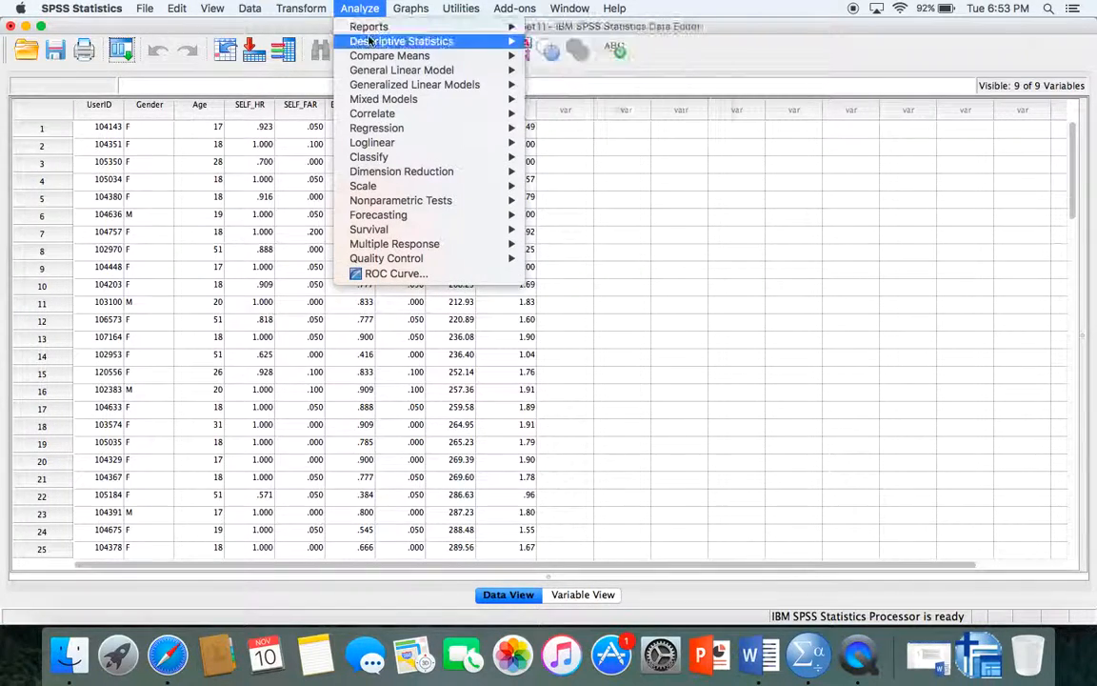
pyautogui.moveTo(370, 40)
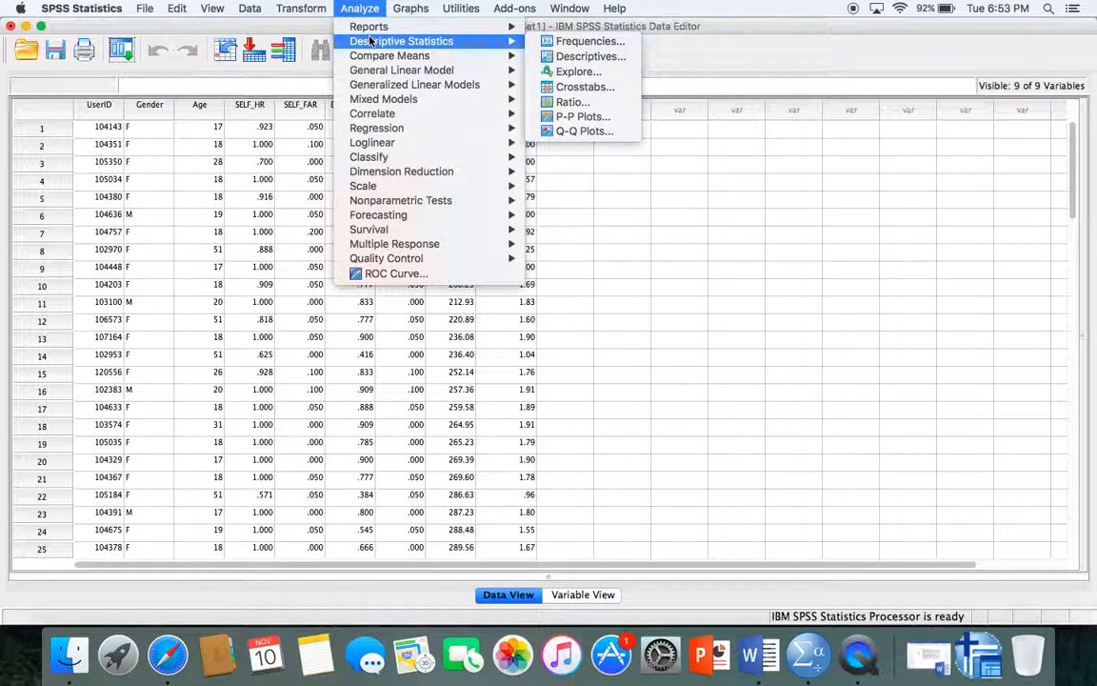
pyautogui.click(546, 58)
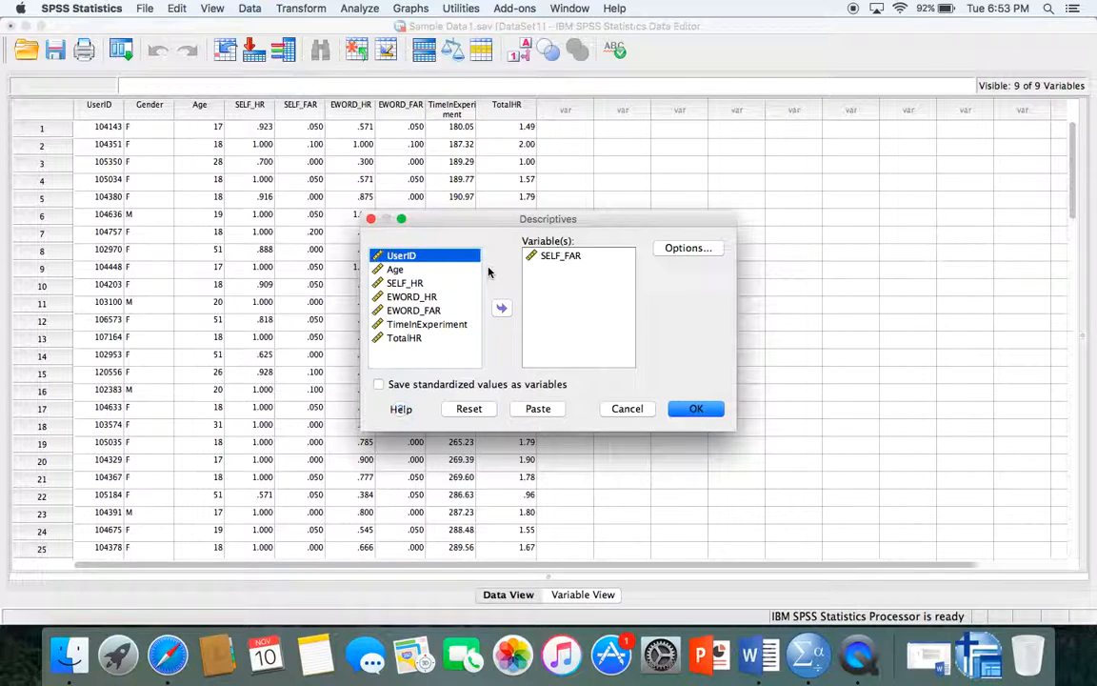
pyautogui.click(379, 384)
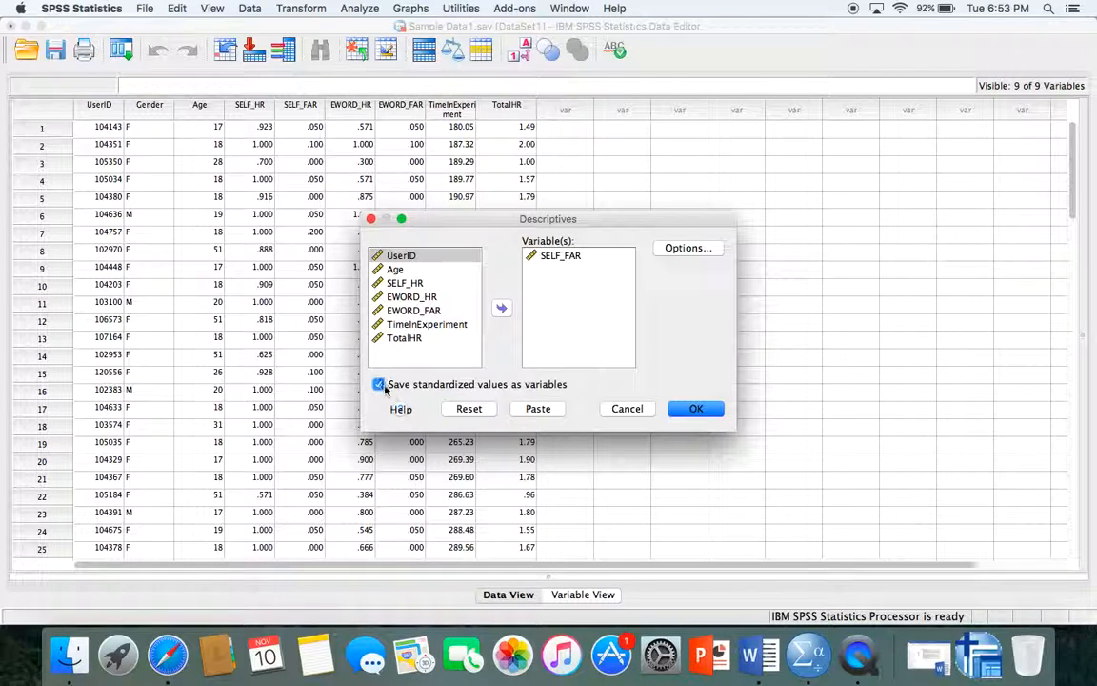
pyautogui.click(693, 413)
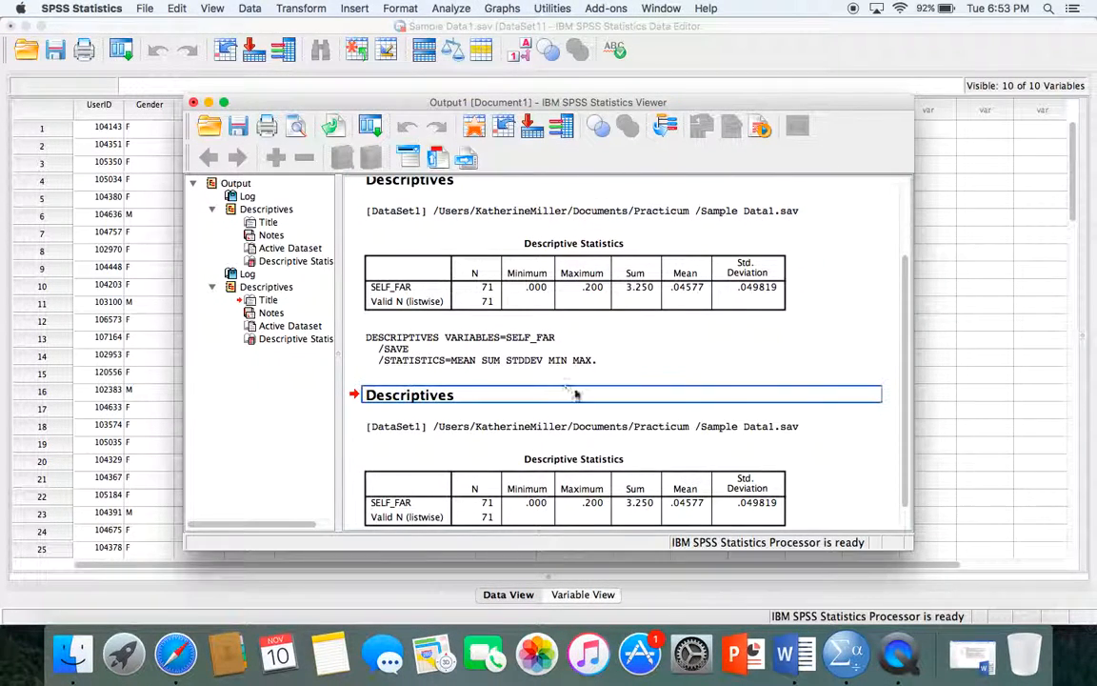
pyautogui.click(425, 309)
pyautogui.click(384, 244)
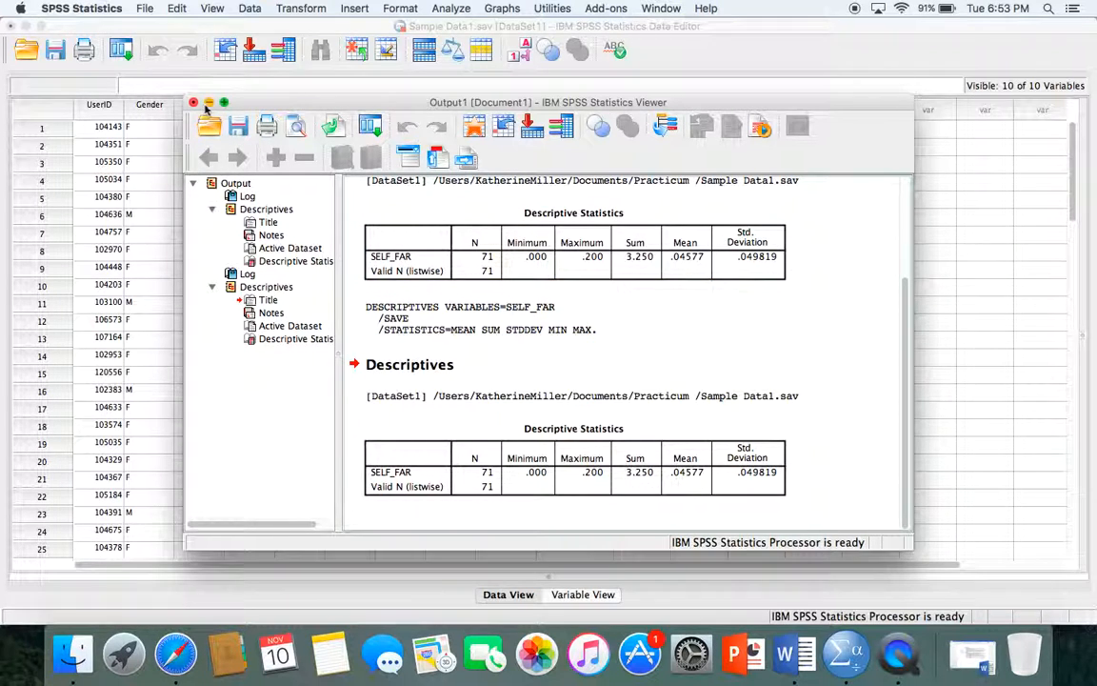
pyautogui.click(208, 102)
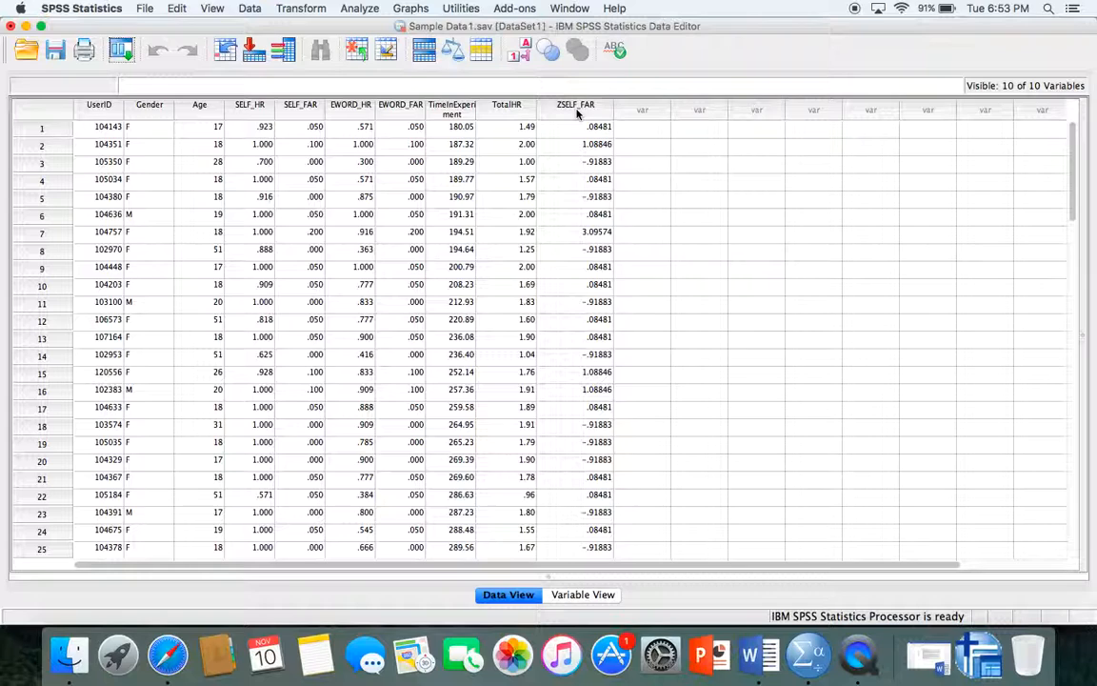
pyautogui.scroll(-10, 563, 404)
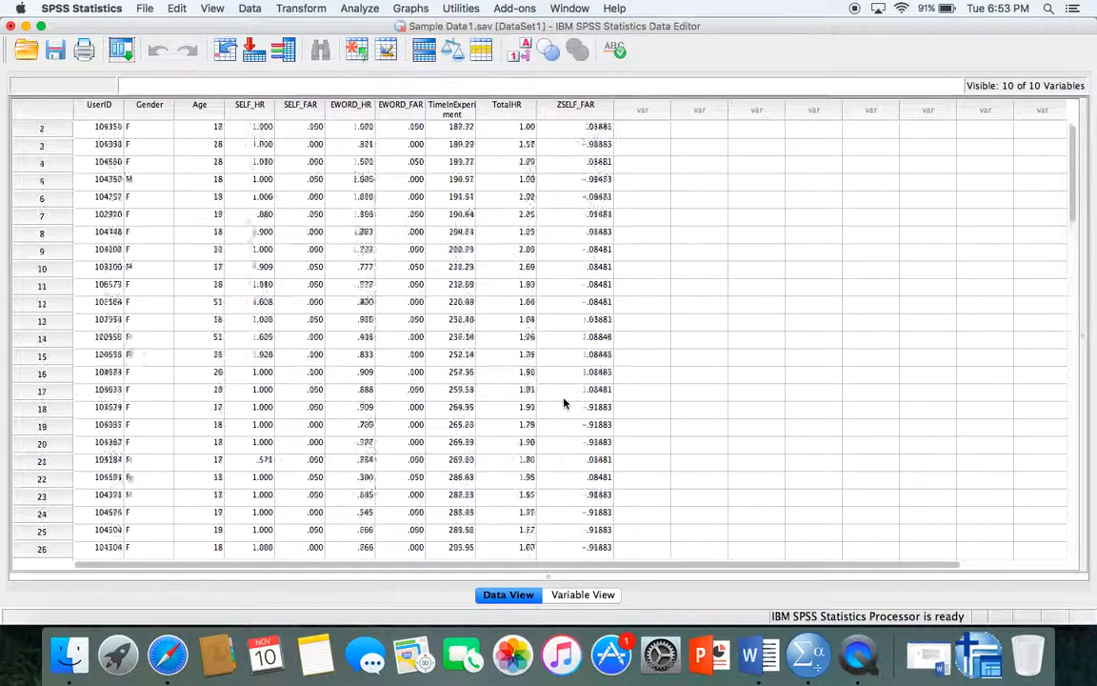
pyautogui.scroll(10, 563, 404)
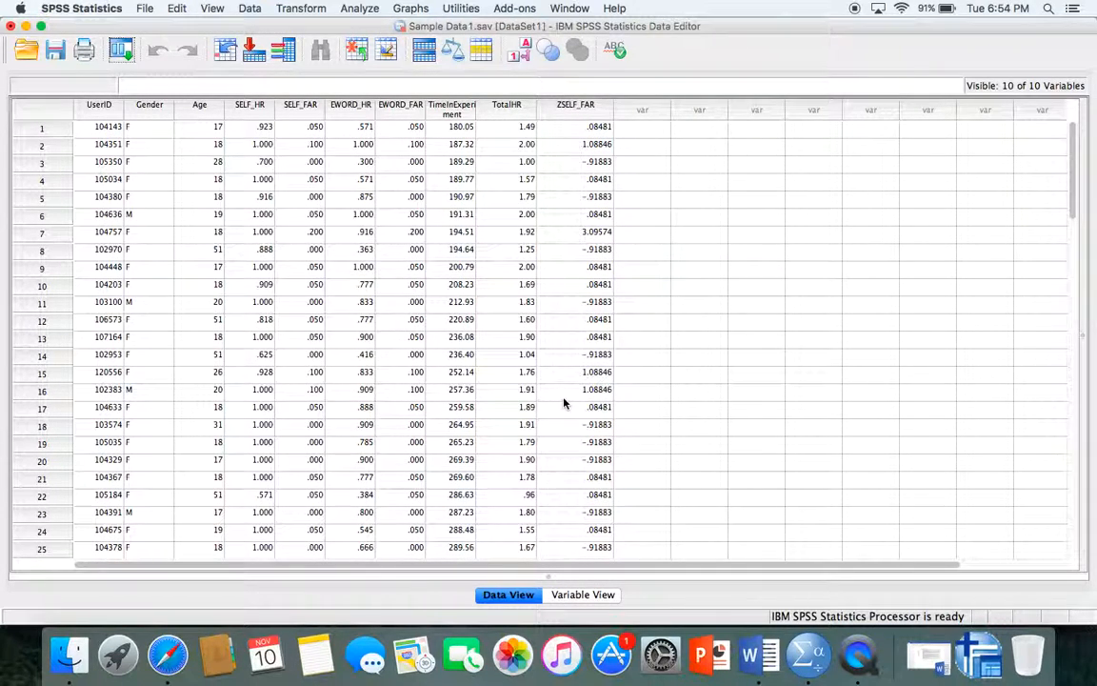
# - Set up a Frequencies analysis with Gender as the variable to analyze
pyautogui.click(296, 8)
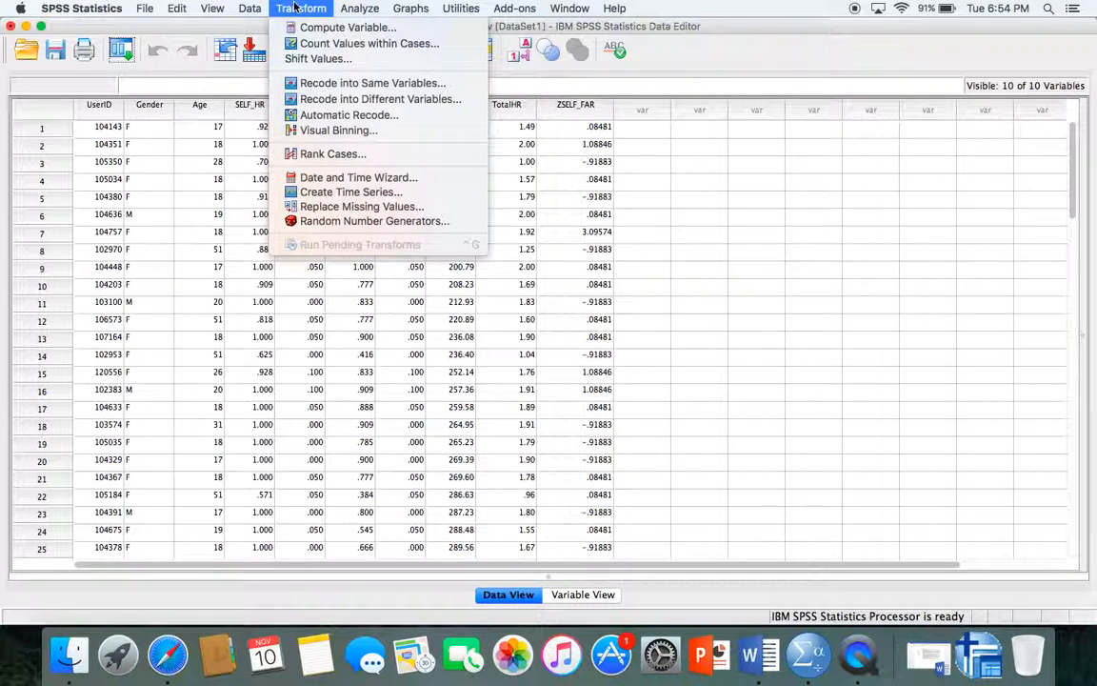
pyautogui.moveTo(352, 6)
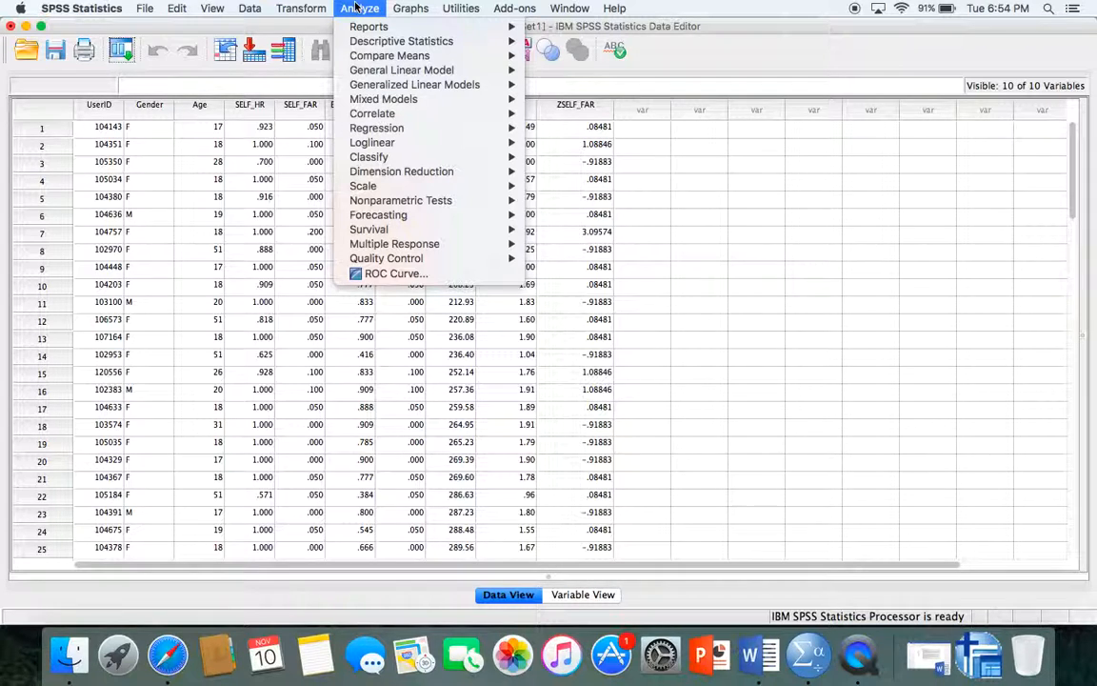
pyautogui.moveTo(374, 30)
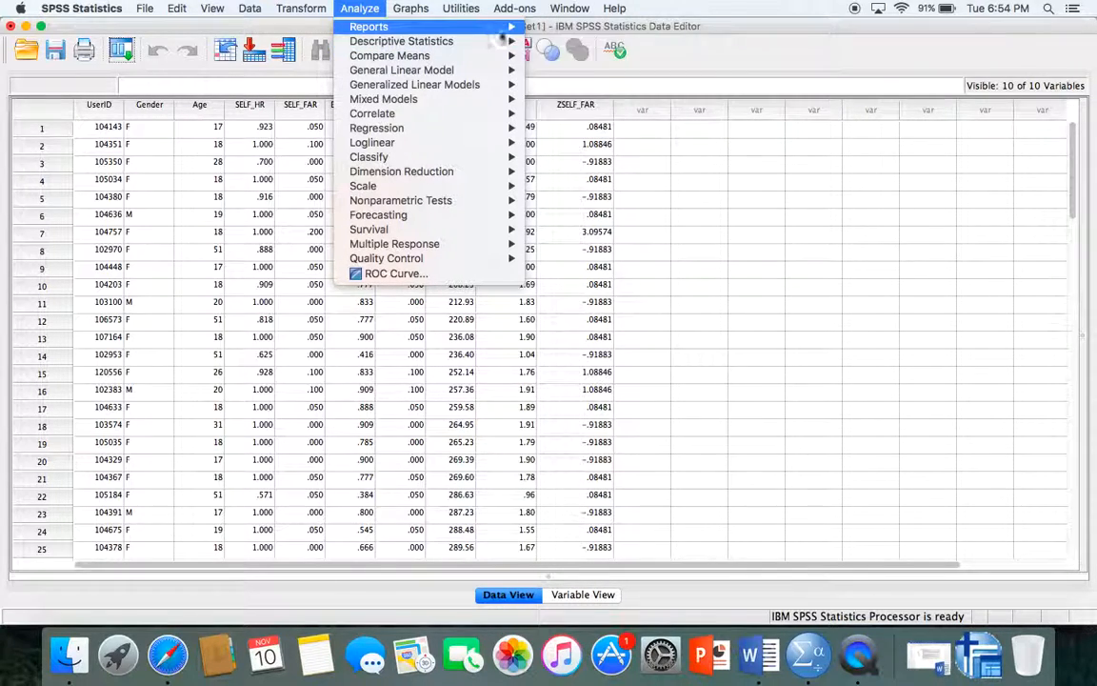
pyautogui.moveTo(457, 40)
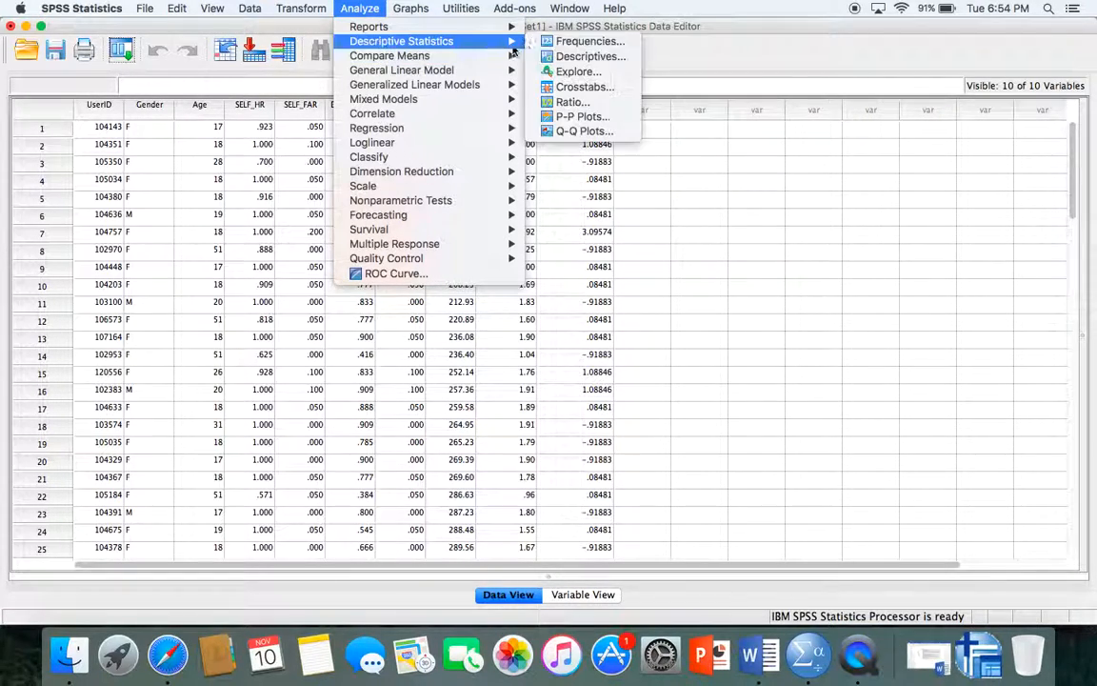
pyautogui.click(589, 43)
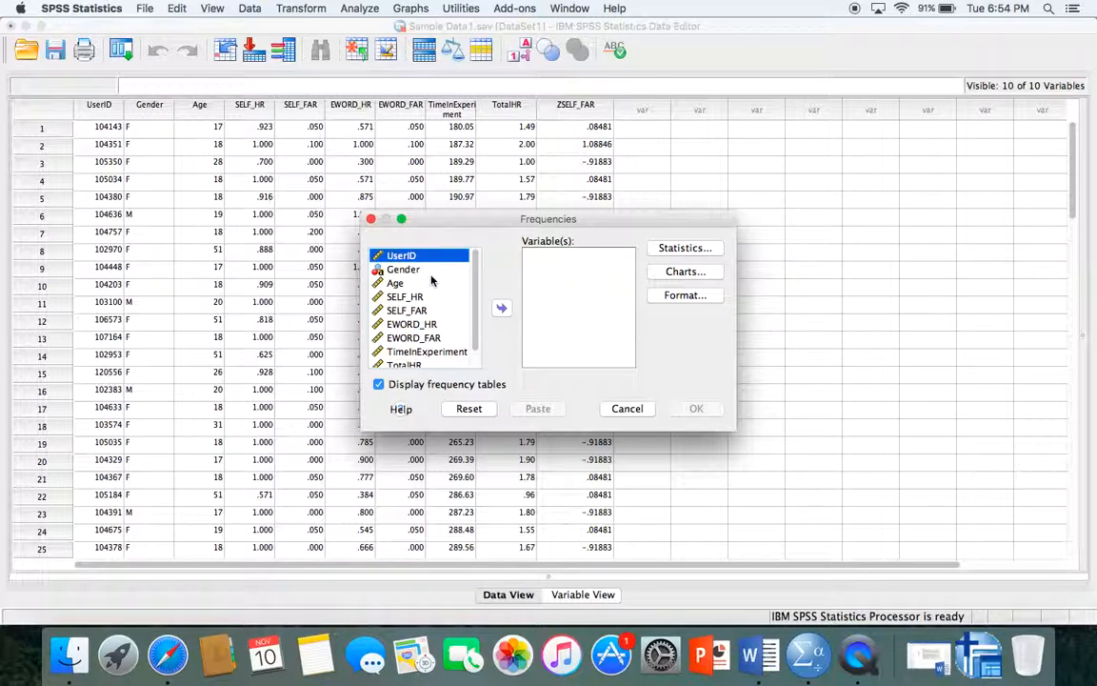
pyautogui.click(434, 269)
pyautogui.click(501, 307)
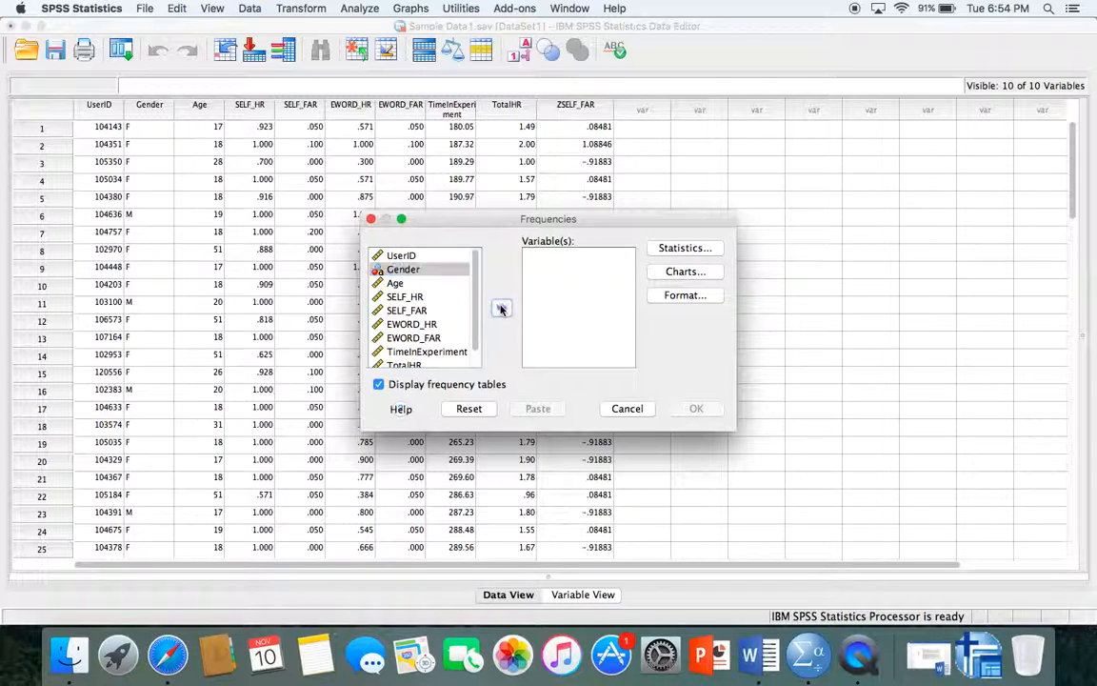
# - Run the Frequencies analysis, review the Gender frequency table and minimize the output viewer
pyautogui.click(696, 408)
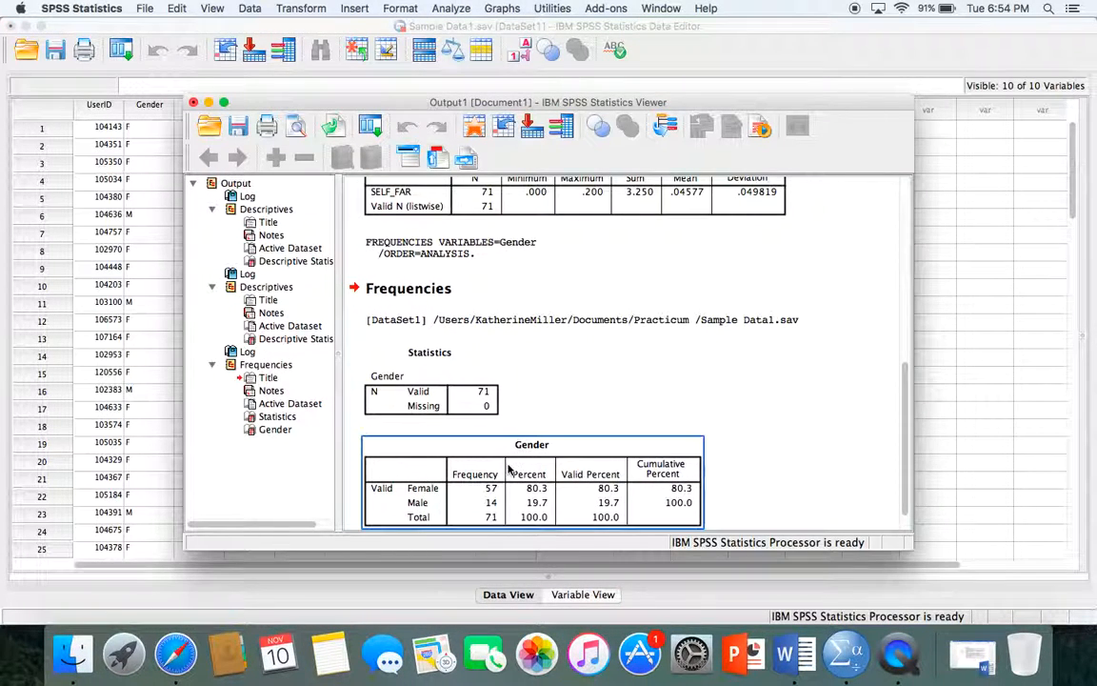
pyautogui.scroll(-2, 510, 468)
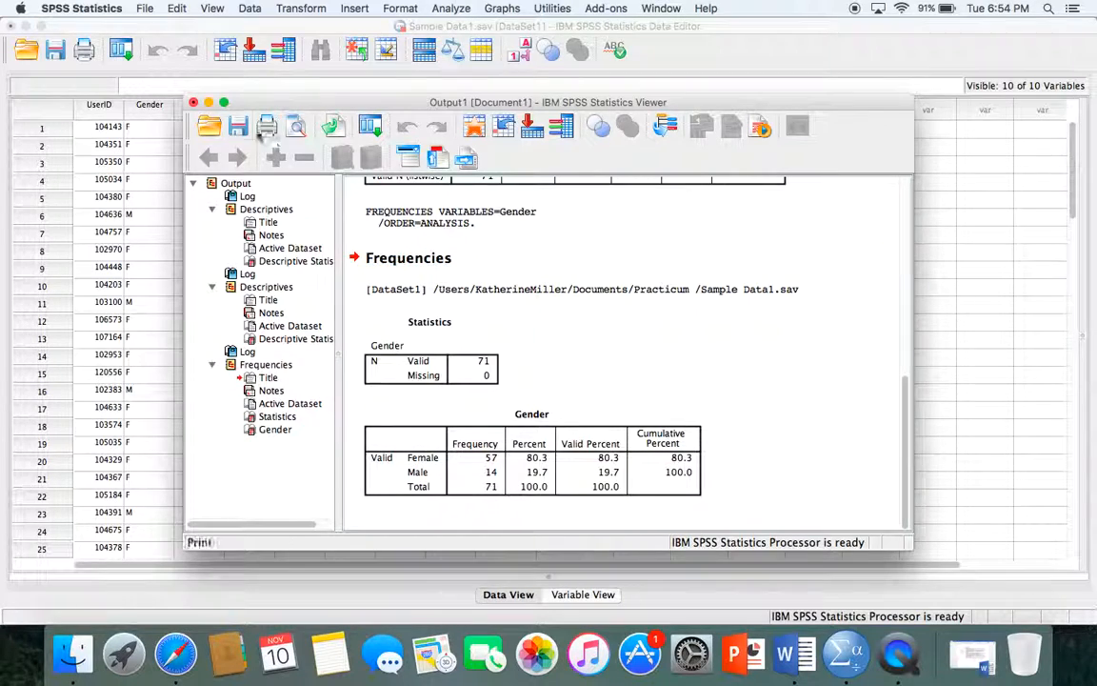
pyautogui.click(209, 102)
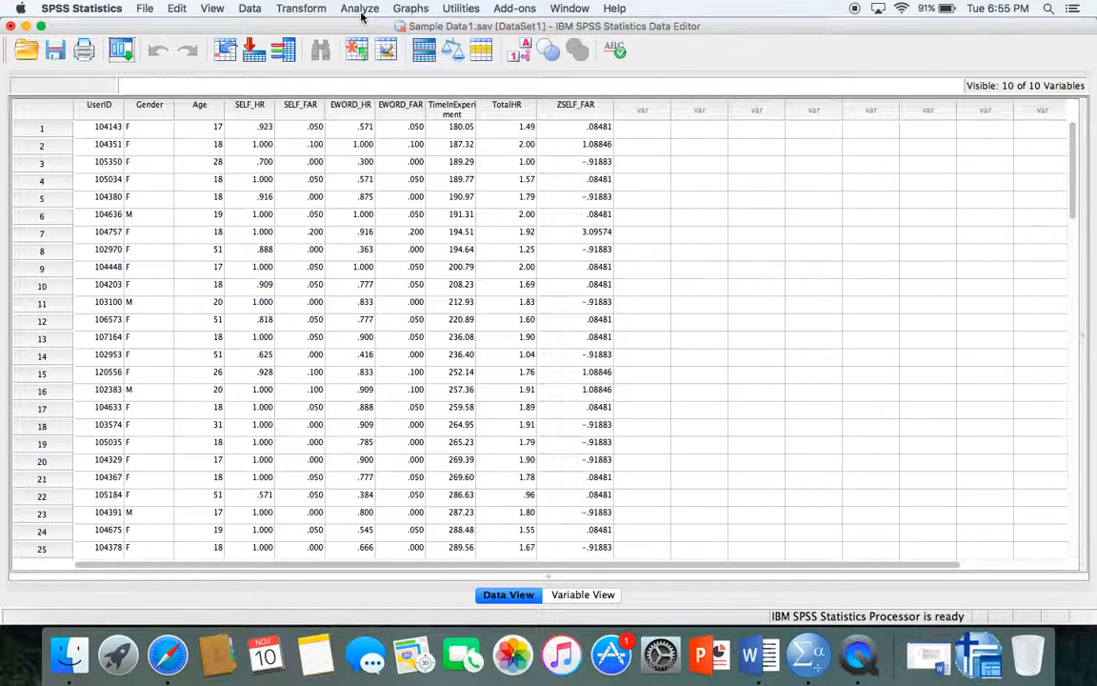
# - Set up a Means comparison with TotalHR as the dependent variable and Gender as the independent variable
pyautogui.click(360, 10)
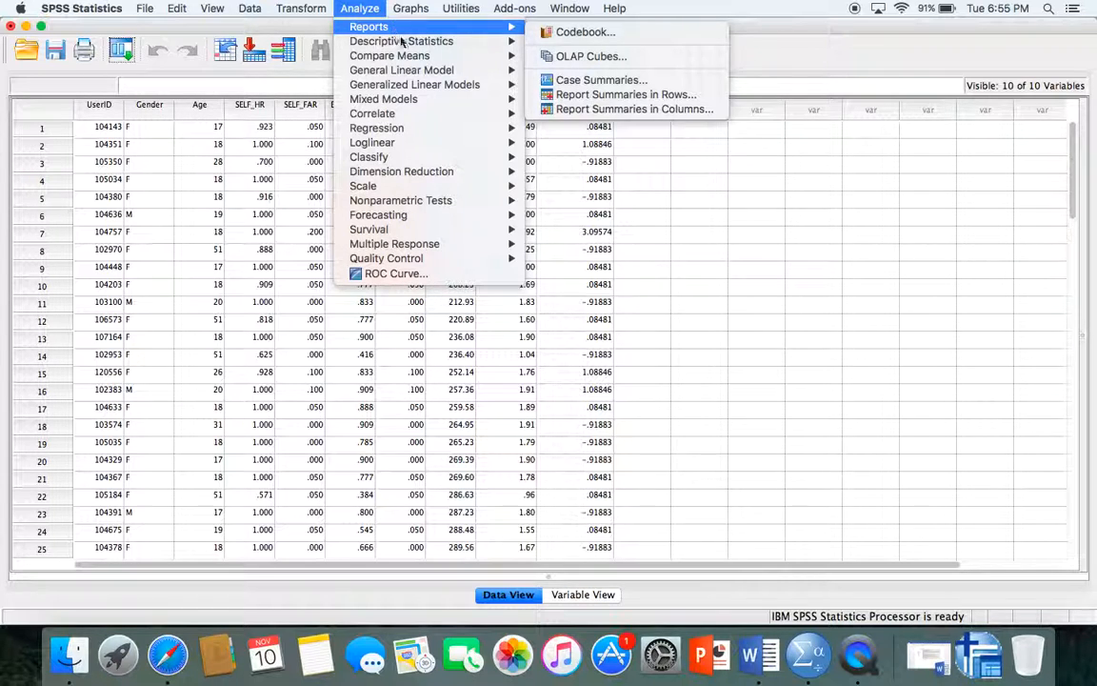
pyautogui.moveTo(407, 59)
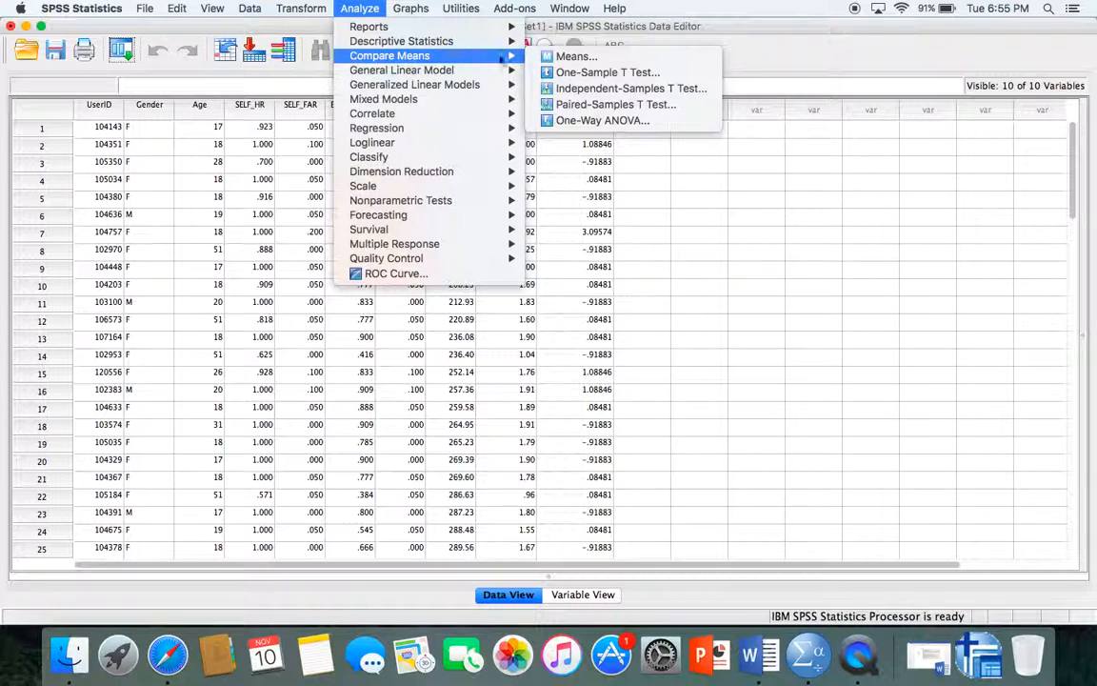
pyautogui.click(563, 58)
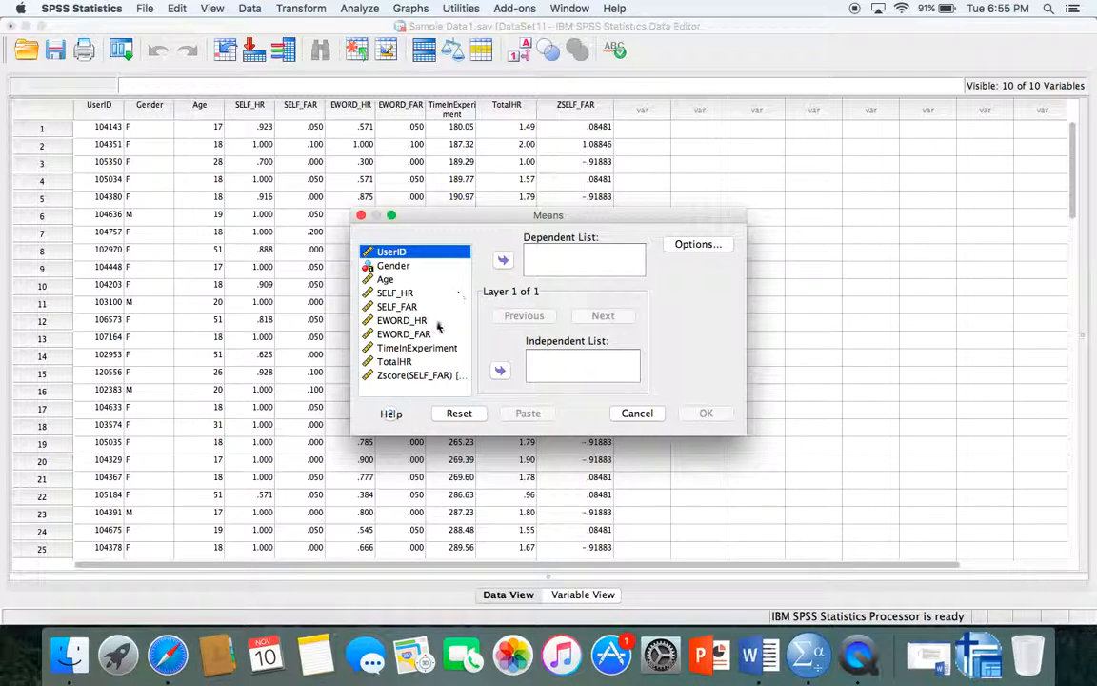
pyautogui.click(400, 362)
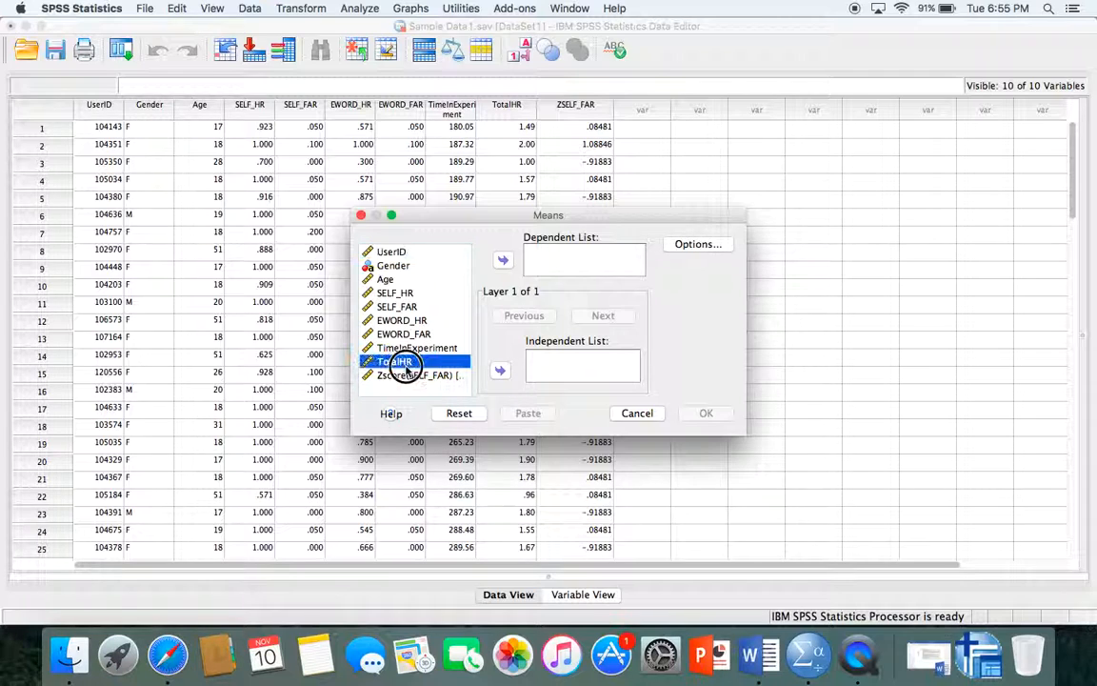
pyautogui.click(502, 267)
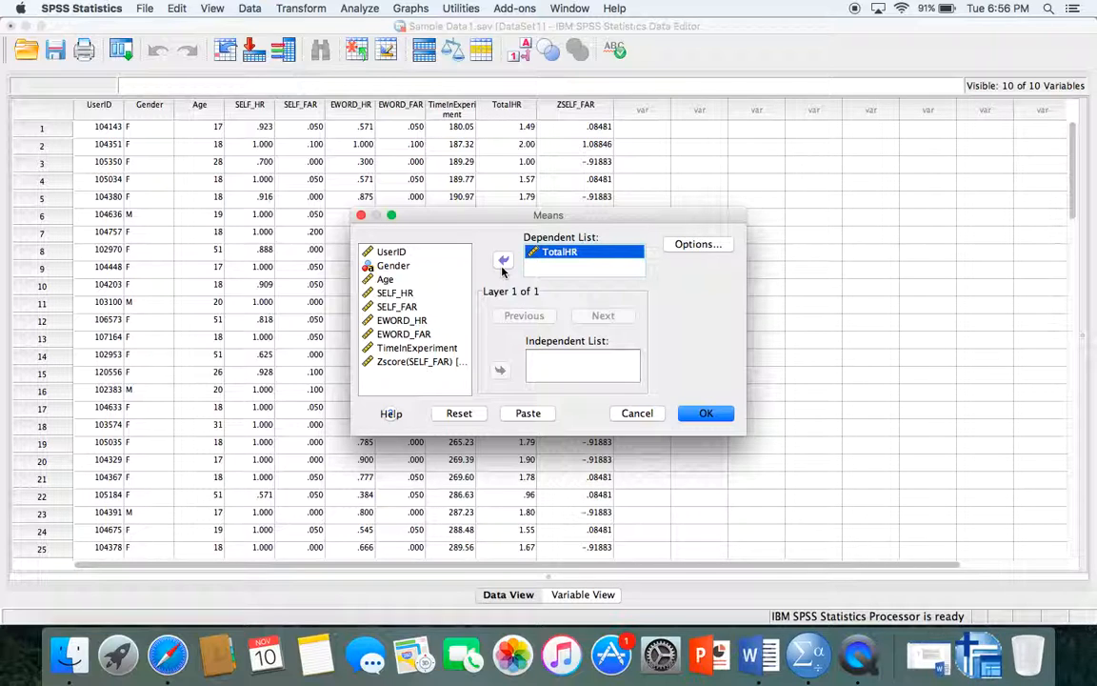
pyautogui.click(389, 267)
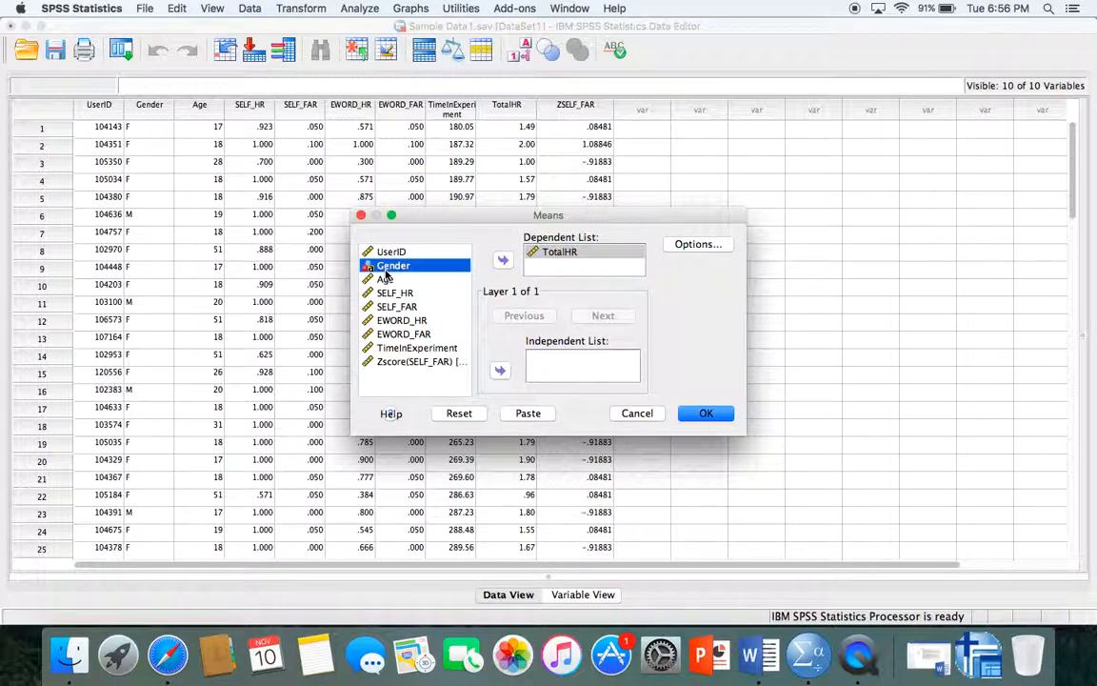
pyautogui.click(500, 370)
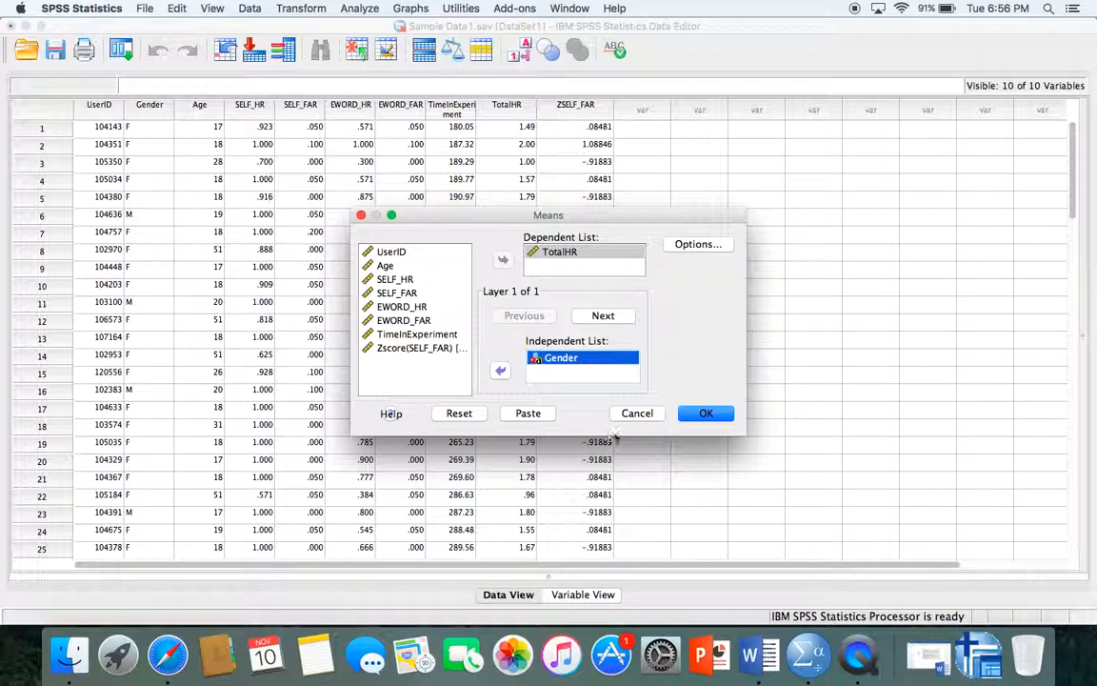
# - Run the Means comparison and review its report together with the earlier descriptive results in the output
pyautogui.click(704, 414)
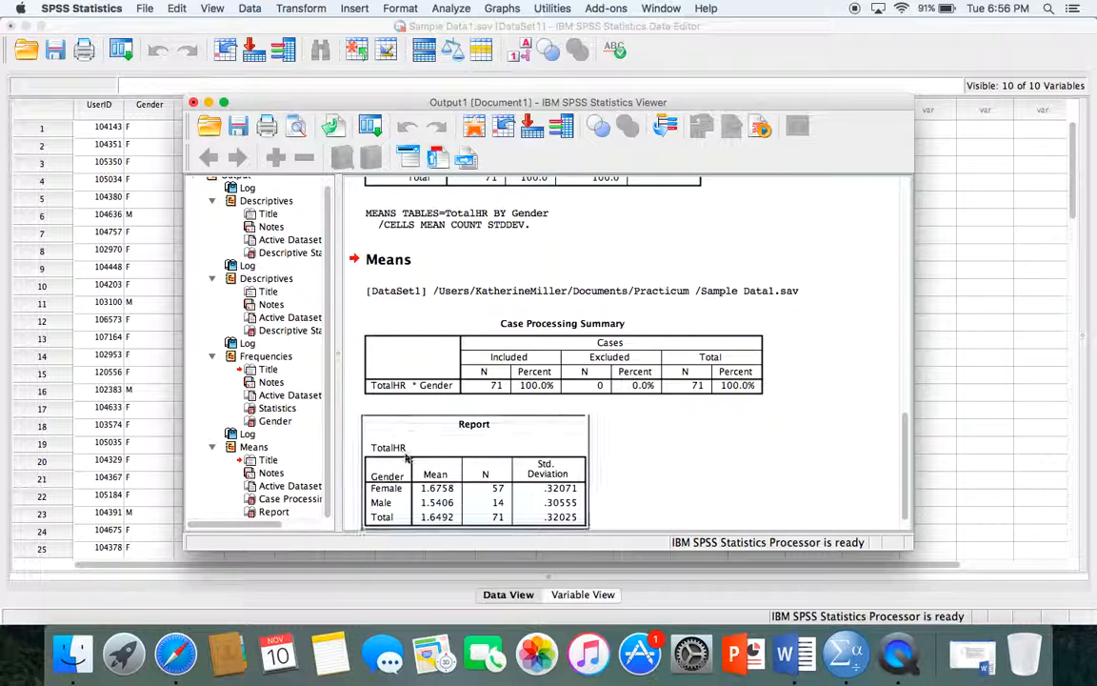
pyautogui.click(445, 485)
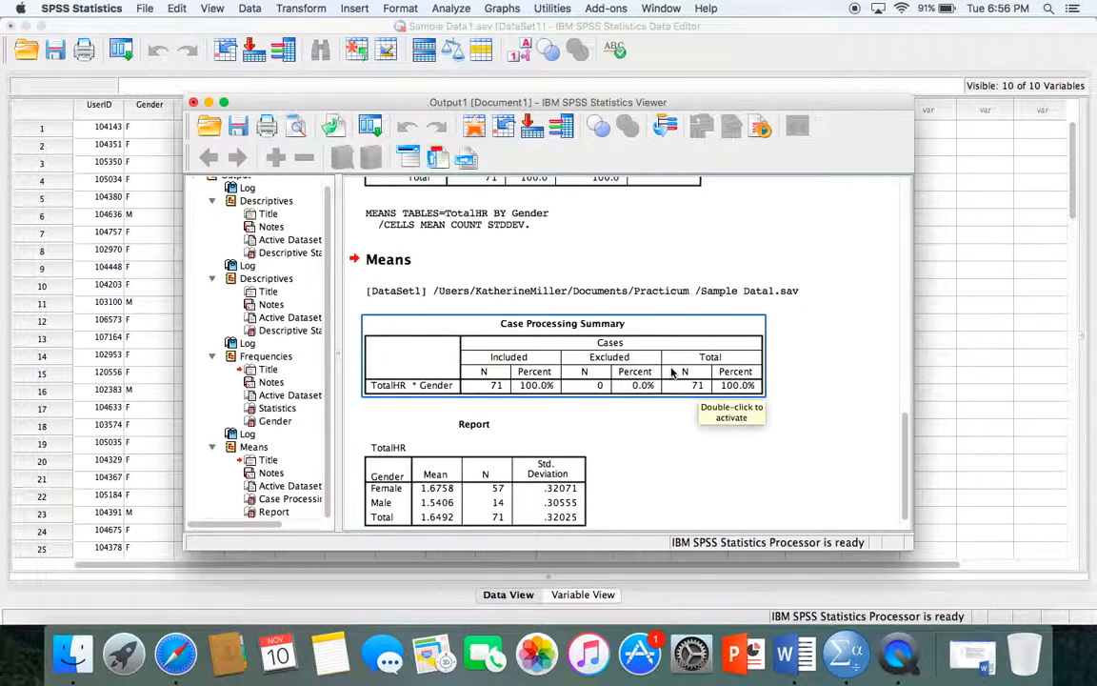
pyautogui.scroll(15, 671, 373)
pyautogui.scroll(-10, 671, 374)
pyautogui.scroll(8, 671, 373)
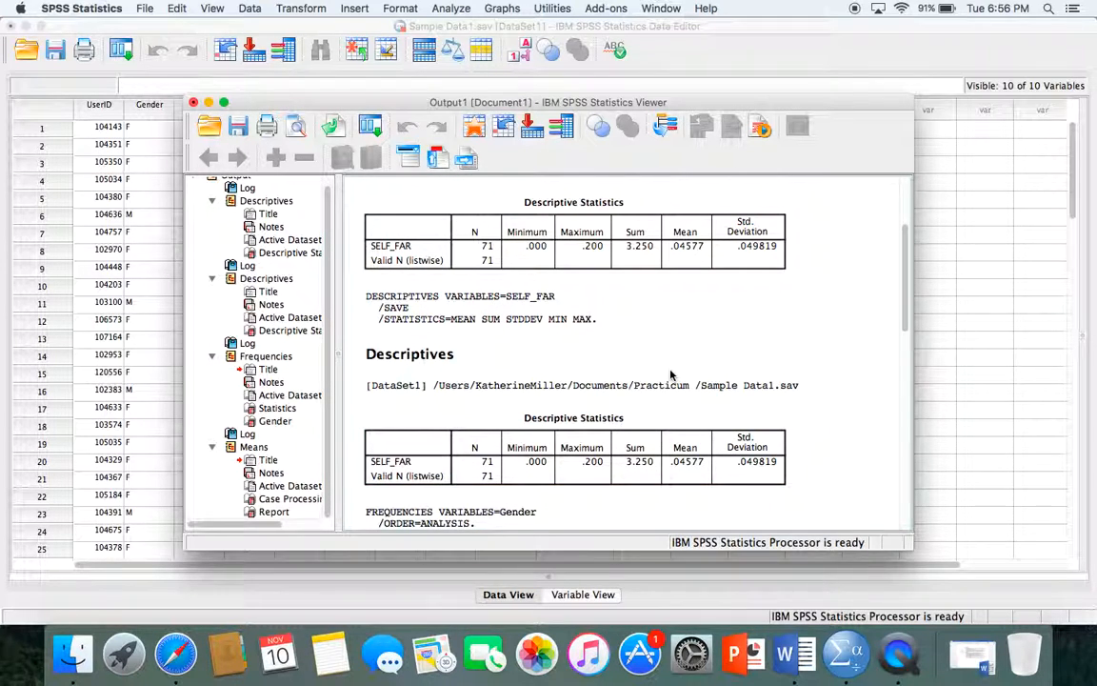